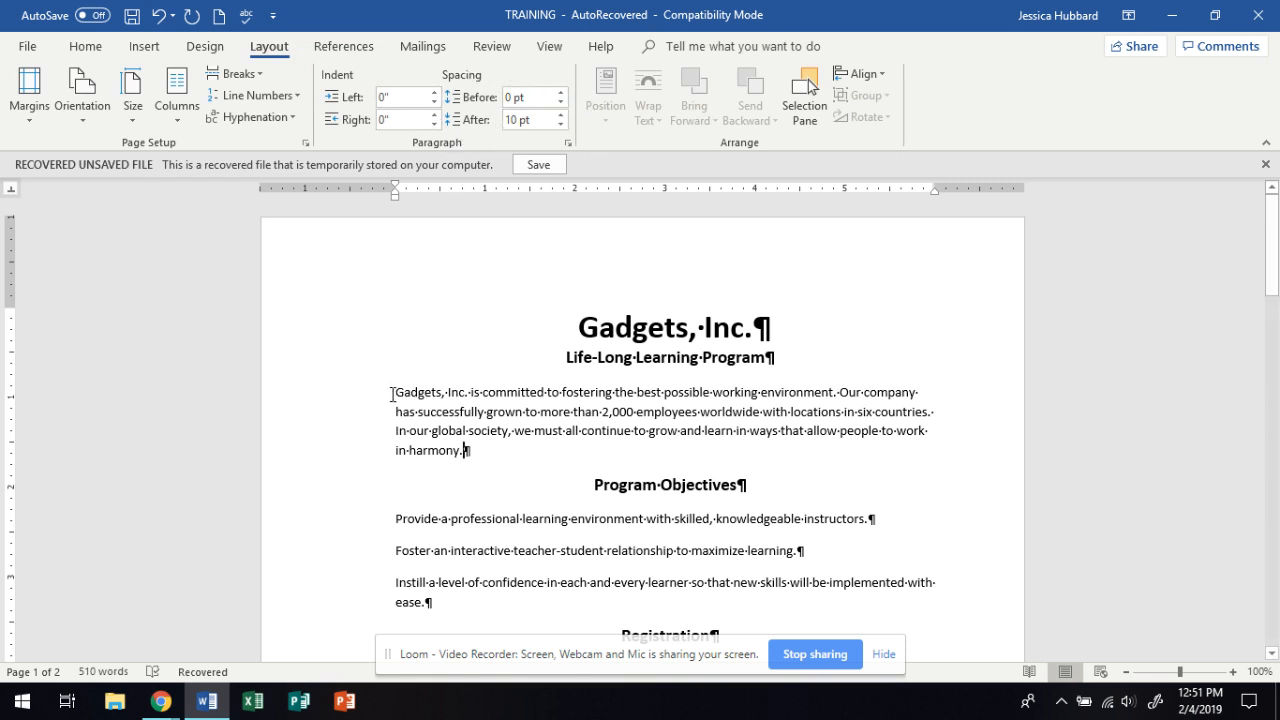
# Set the spacing before the introductory paragraph beginning "Gadgets, Inc. is committed" to 30 pt.
pyautogui.moveTo(391, 393); pyautogui.dragTo(494, 449)
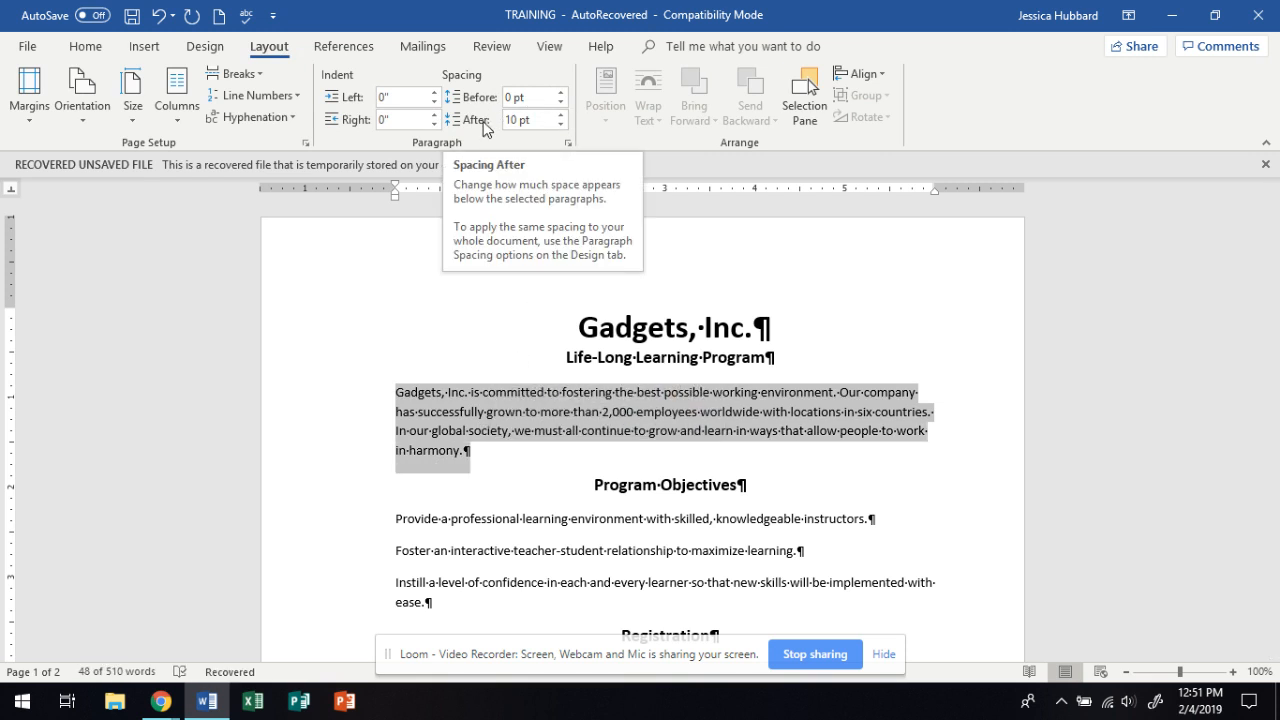
pyautogui.click(561, 92)
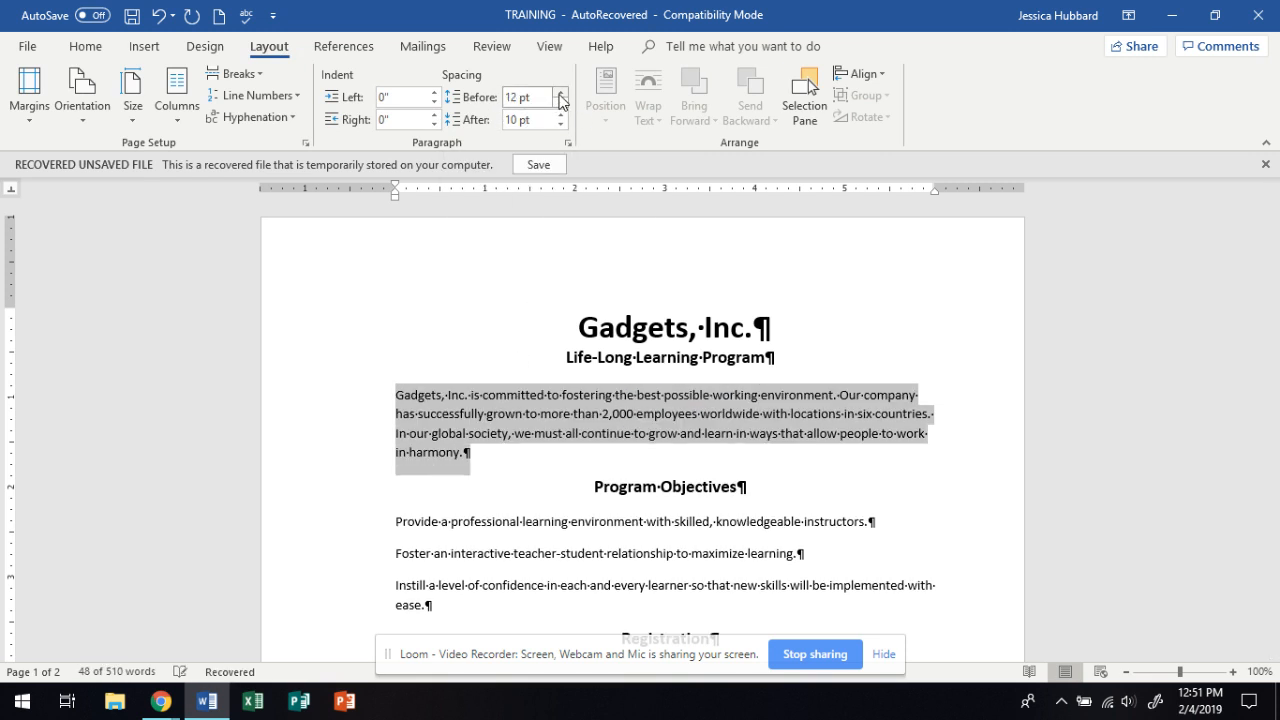
pyautogui.click(561, 92)
pyautogui.click(561, 92)
pyautogui.click(561, 92)
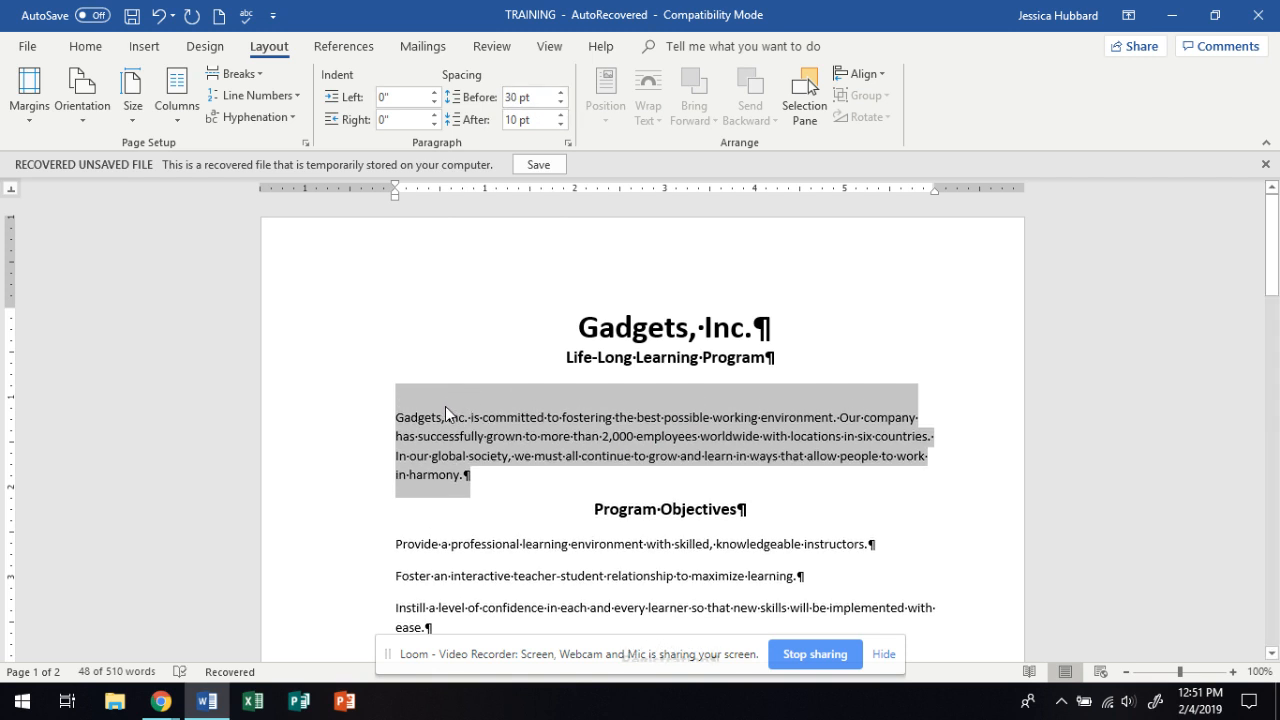
# Set the spacing after the introductory paragraph to 30 pt and deselect the text.
pyautogui.click(561, 116)
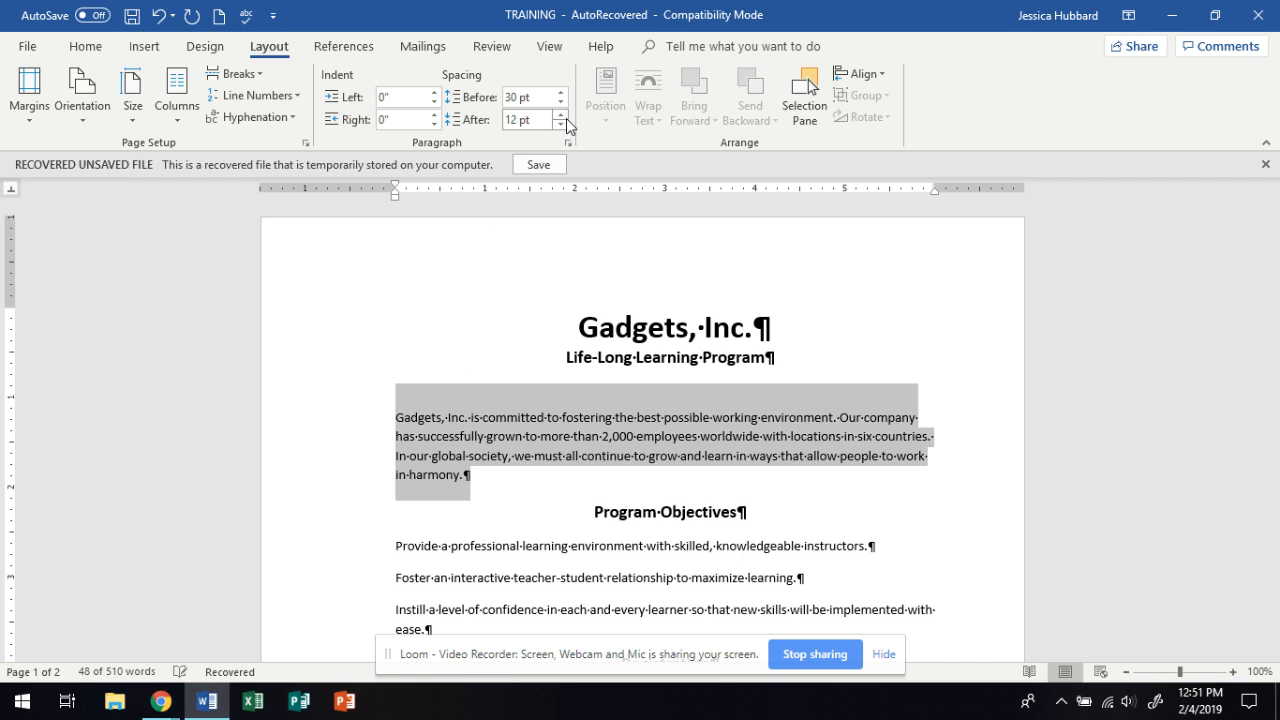
pyautogui.click(561, 116)
pyautogui.click(561, 116)
pyautogui.click(561, 116)
pyautogui.click(474, 494)
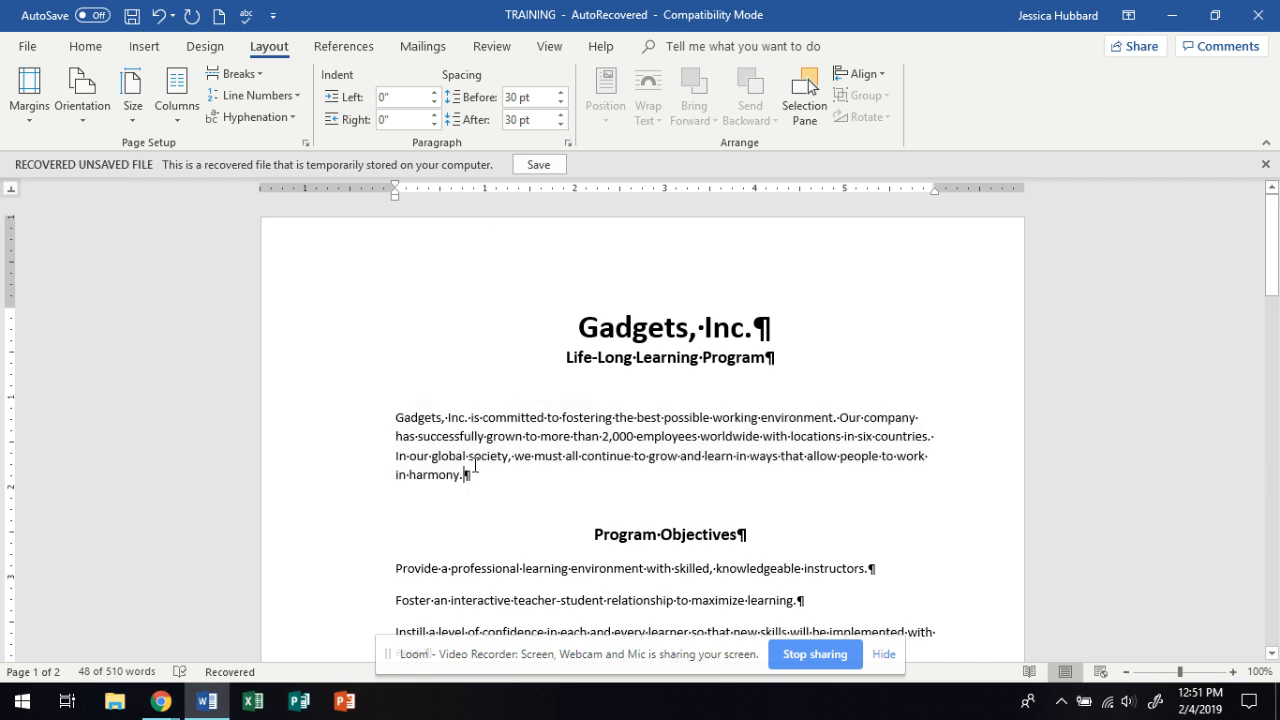
# Select only the first line of the introductory paragraph and raise the paragraph's spacing after to 48 pt.
pyautogui.moveTo(398, 418); pyautogui.dragTo(922, 420)
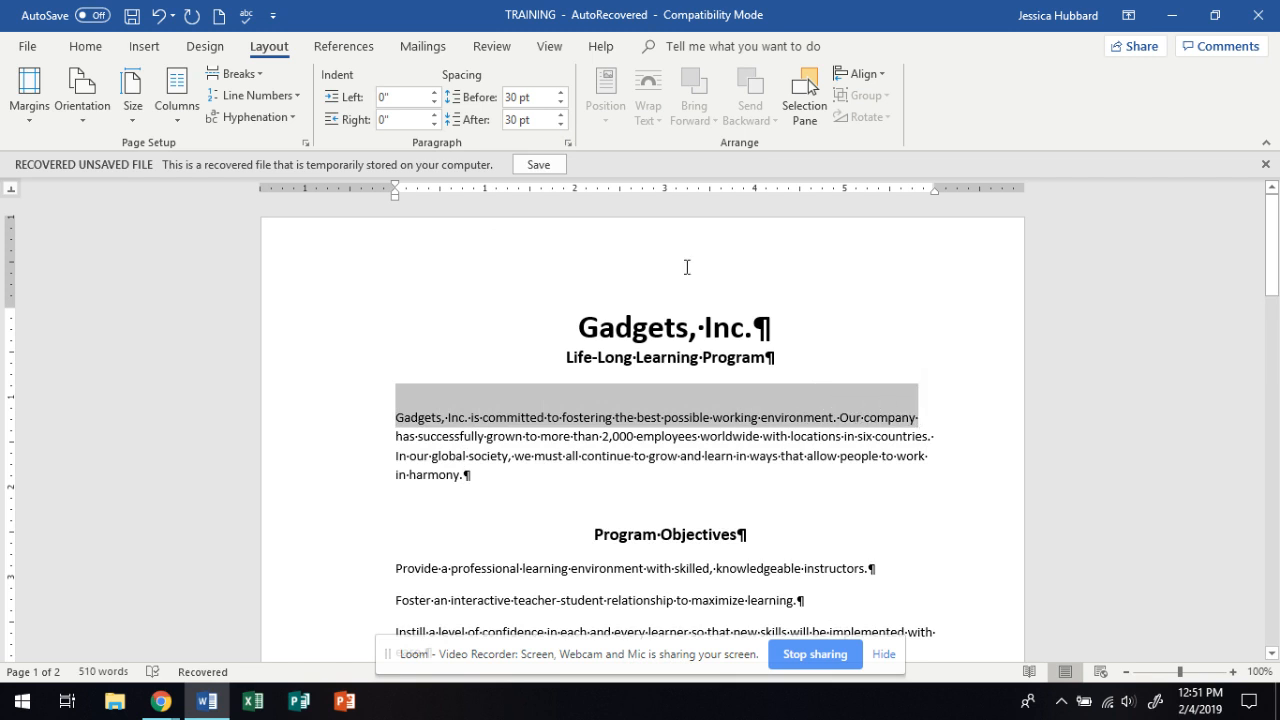
pyautogui.click(563, 116)
pyautogui.click(563, 116)
pyautogui.click(563, 116)
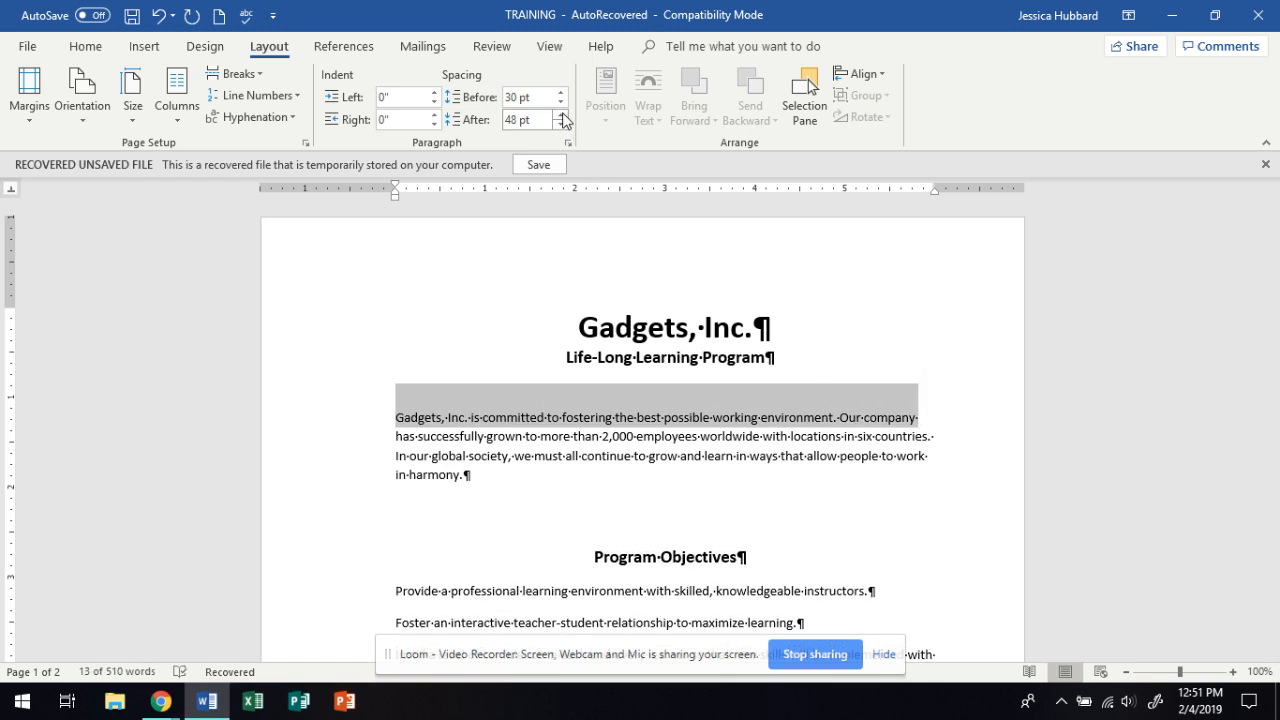
pyautogui.click(475, 490)
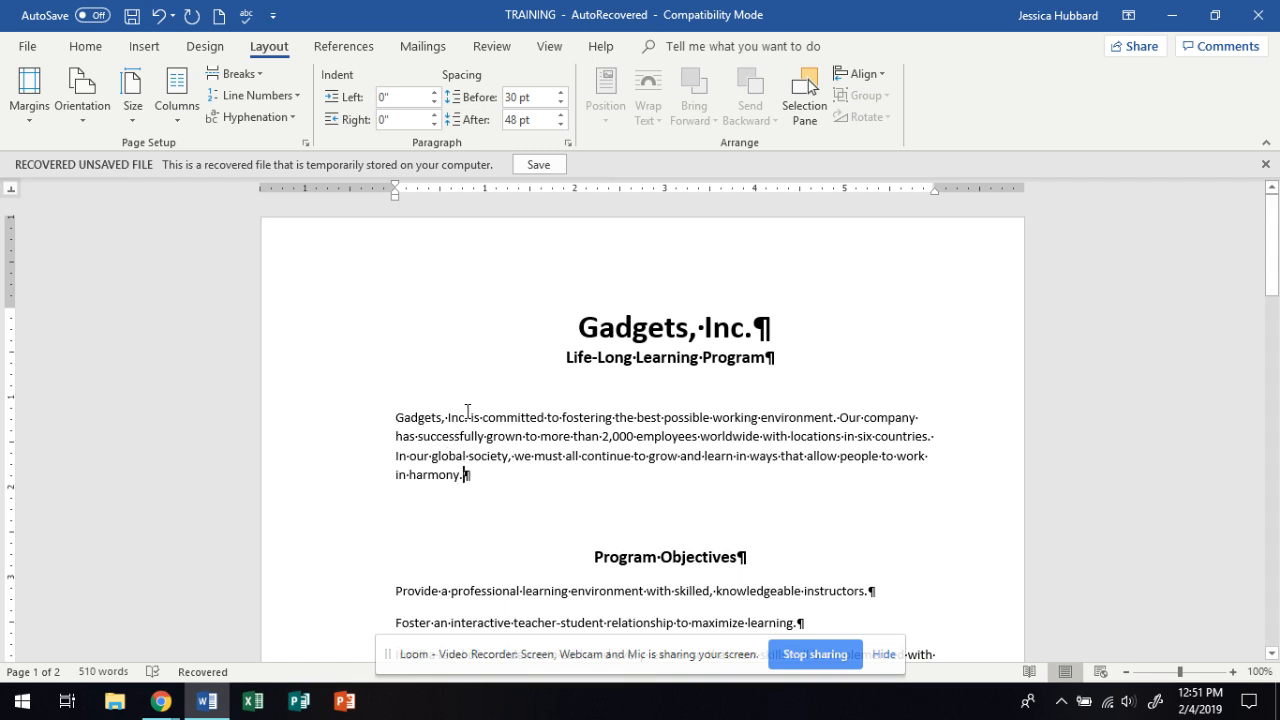
# Select the whole introductory paragraph and set its line spacing to 2.0.
pyautogui.moveTo(468, 475); pyautogui.dragTo(390, 419)
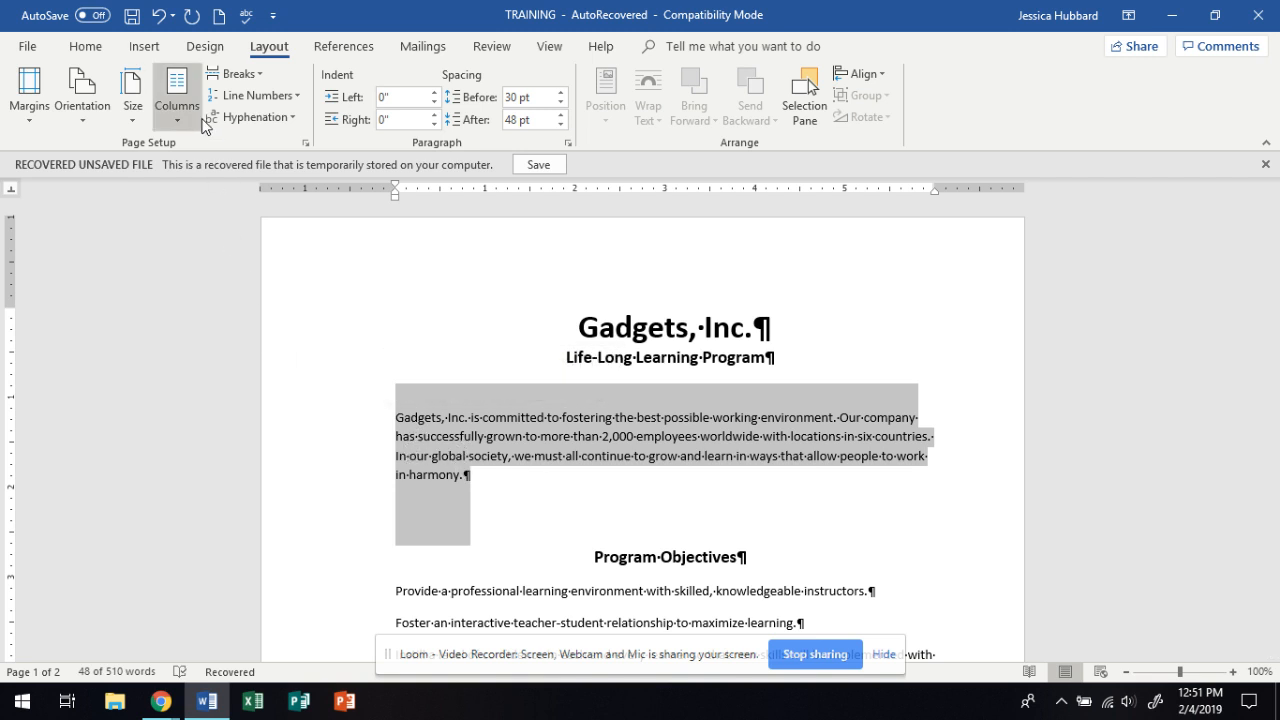
pyautogui.click(96, 50)
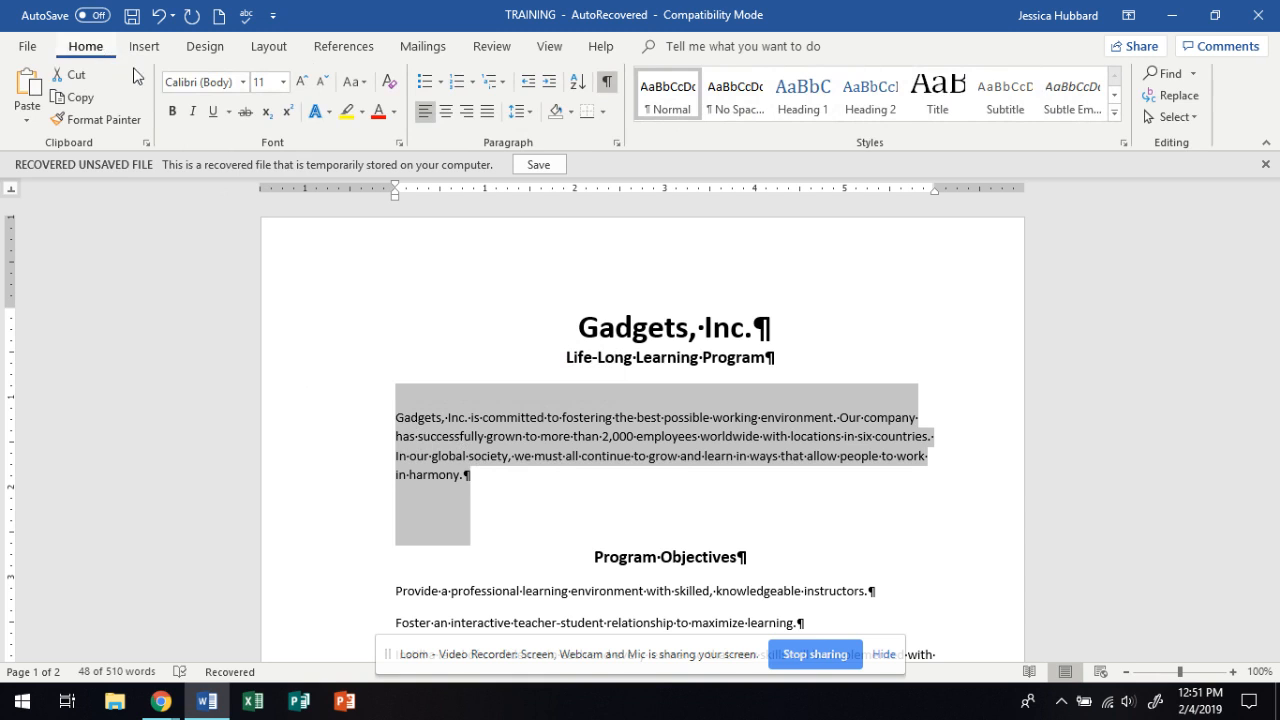
pyautogui.click(527, 117)
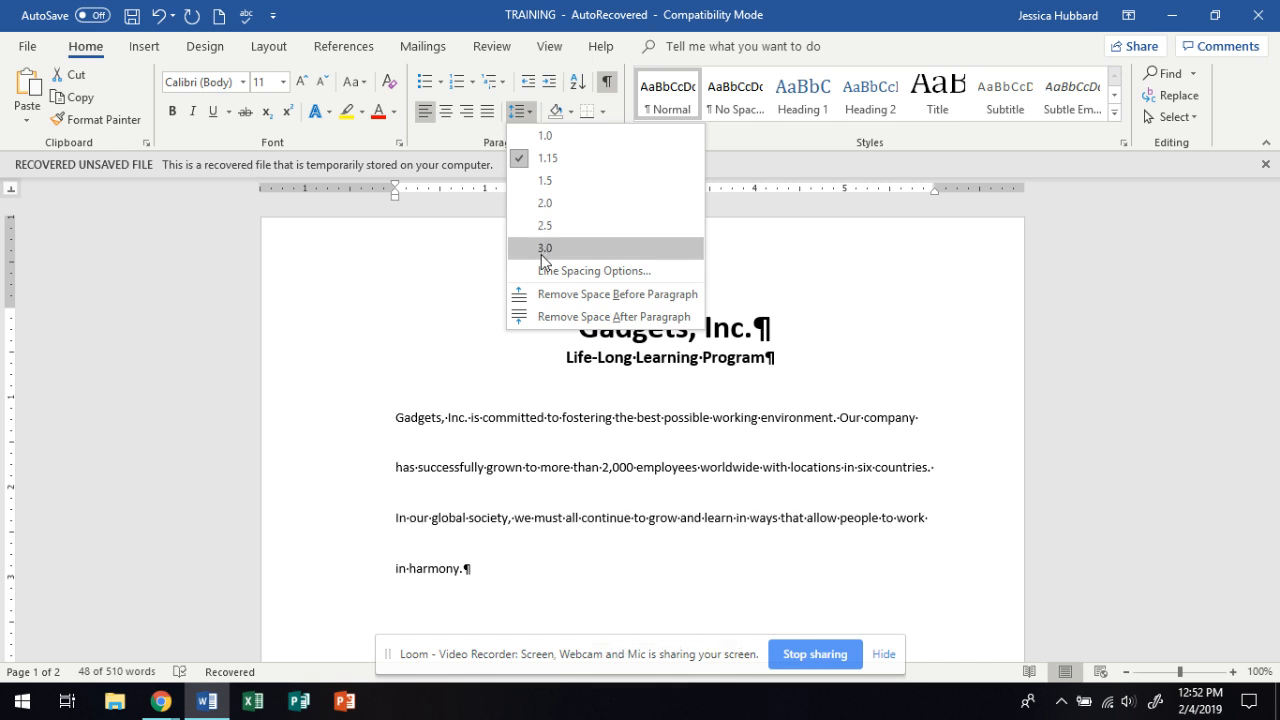
pyautogui.click(555, 205)
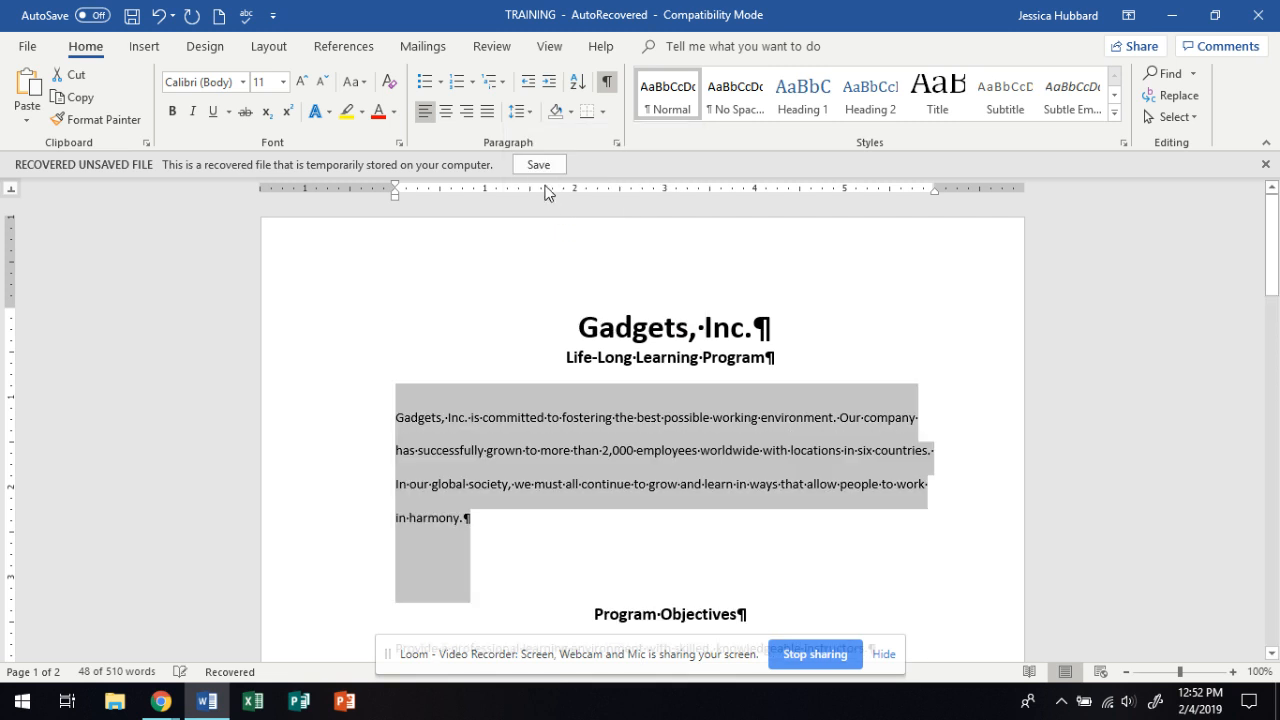
# Remove the space before and after the introductory paragraph and display its paragraph spacing values in the page layout settings.
pyautogui.click(522, 112)
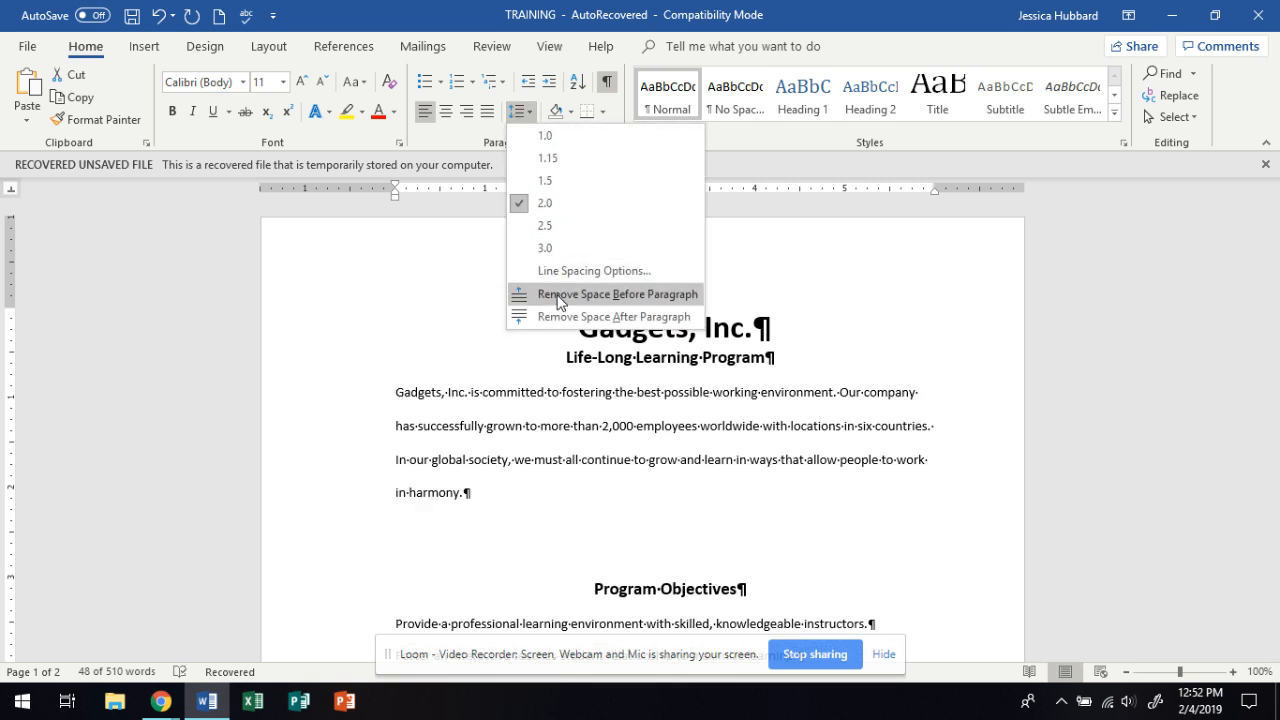
pyautogui.click(558, 295)
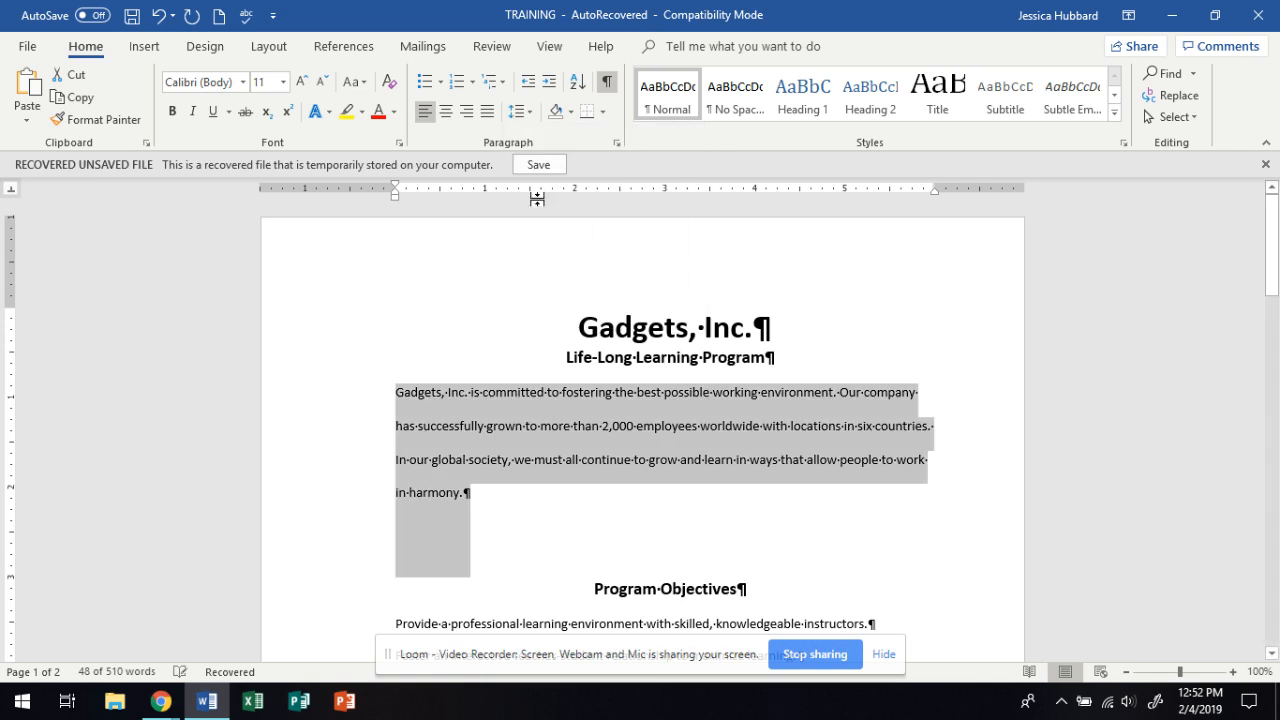
pyautogui.click(521, 114)
pyautogui.click(546, 318)
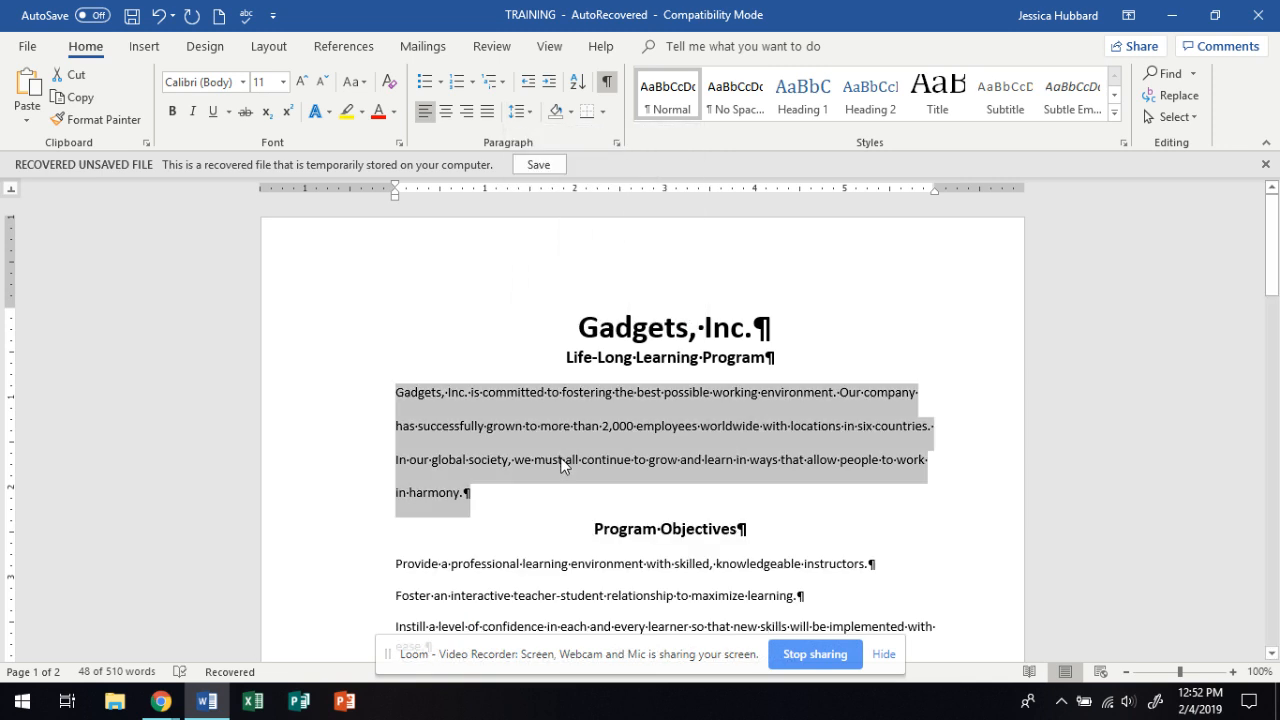
pyautogui.click(266, 46)
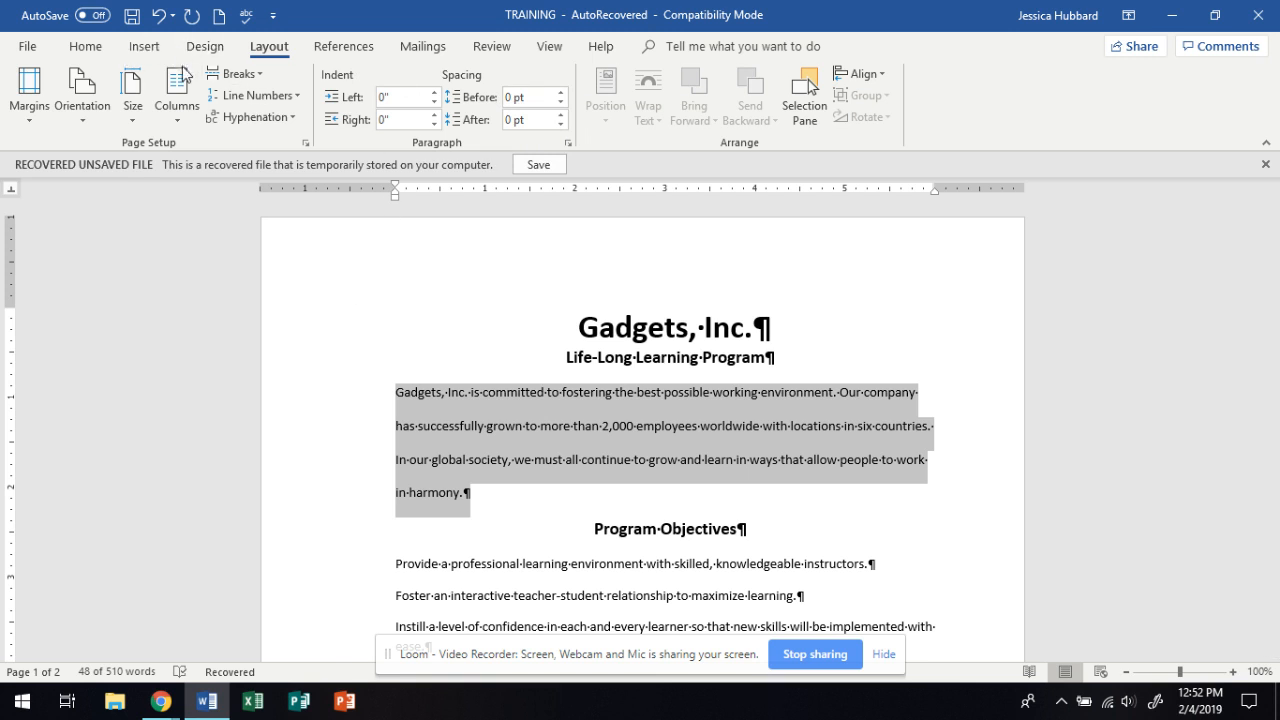
# Format the four paragraphs under the Registration heading, from the free-program sentence through the RSVP line, as a bulleted list.
pyautogui.scroll(-5, 585, 289)
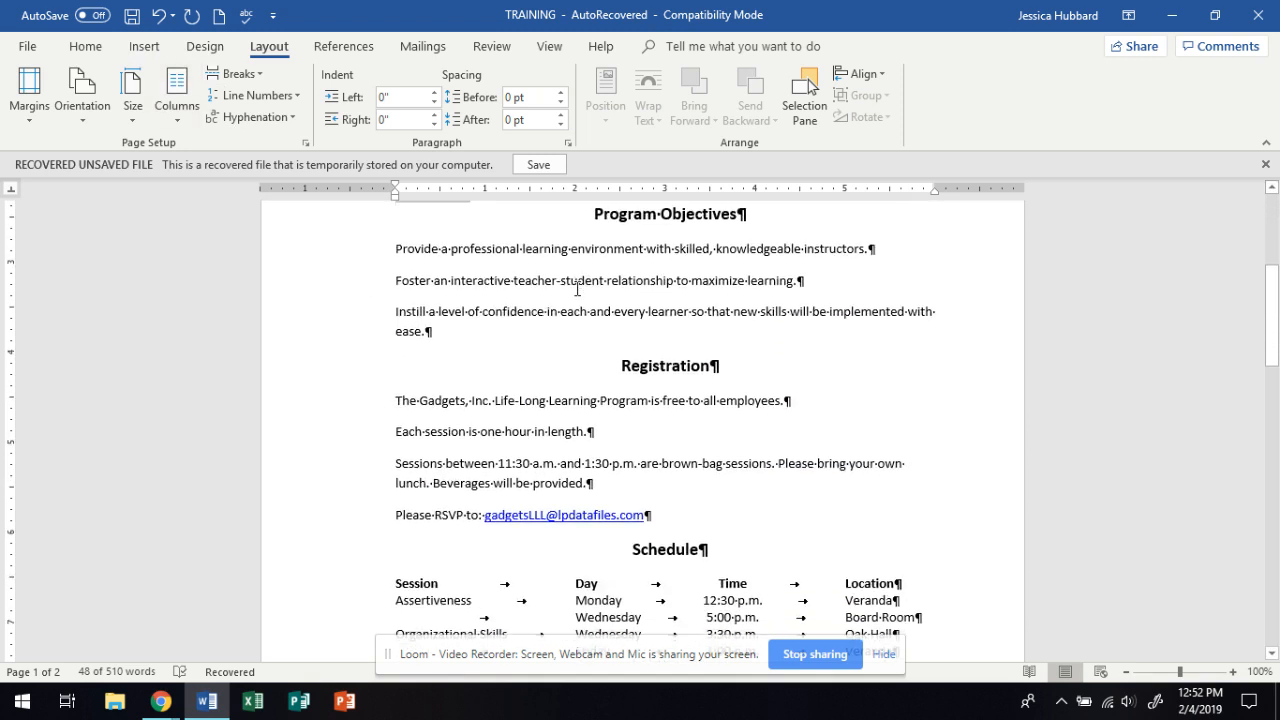
pyautogui.scroll(-1, 420, 369)
pyautogui.scroll(4, 449, 331)
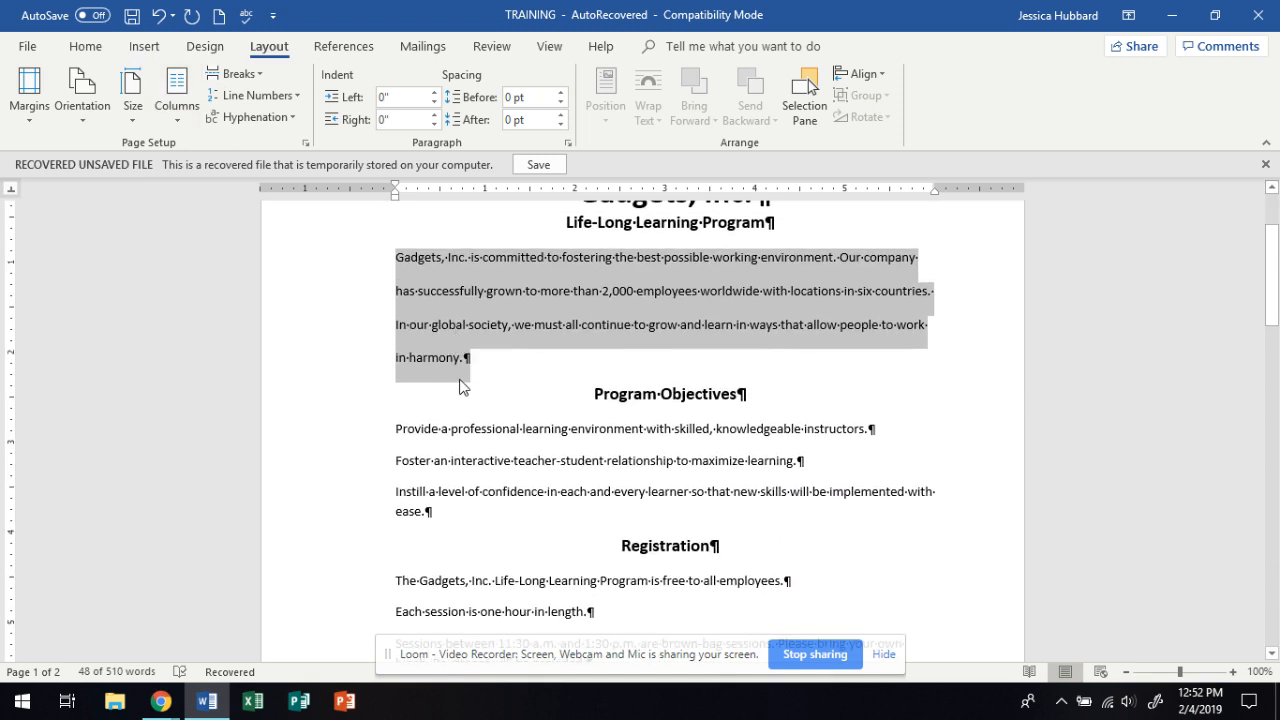
pyautogui.scroll(-10, 465, 375)
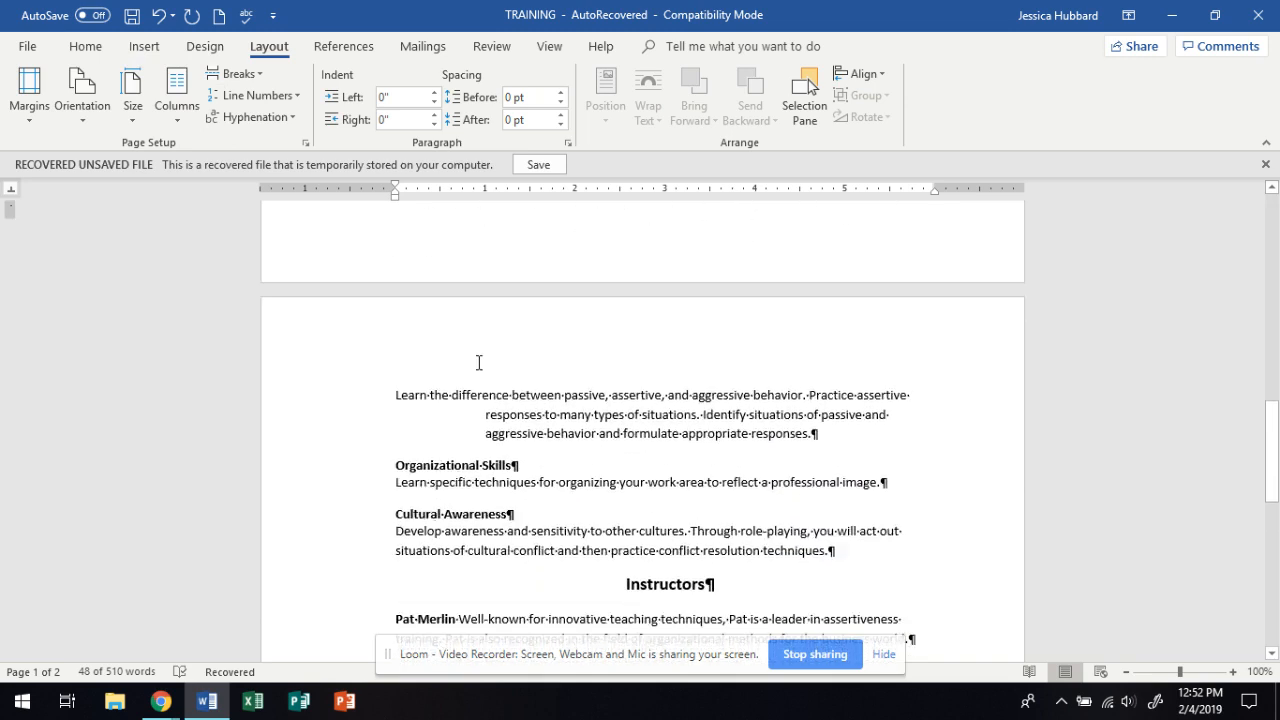
pyautogui.scroll(-9, 478, 362)
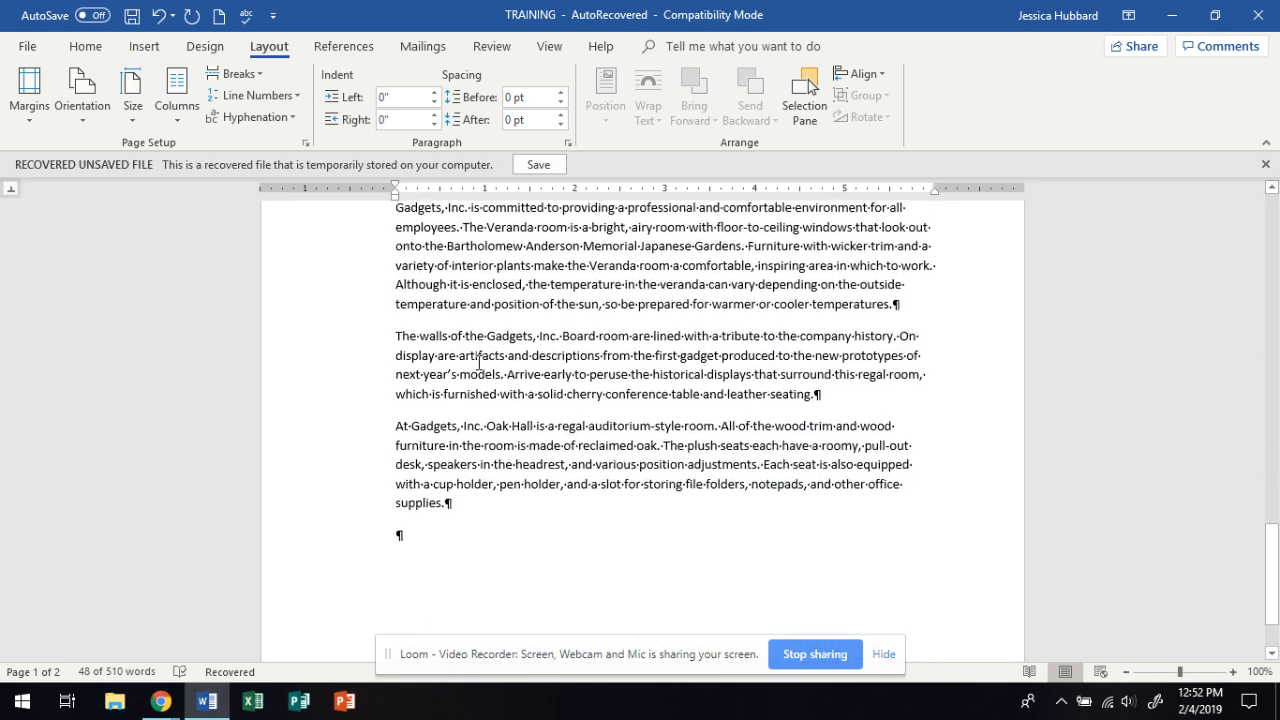
pyautogui.scroll(12, 478, 362)
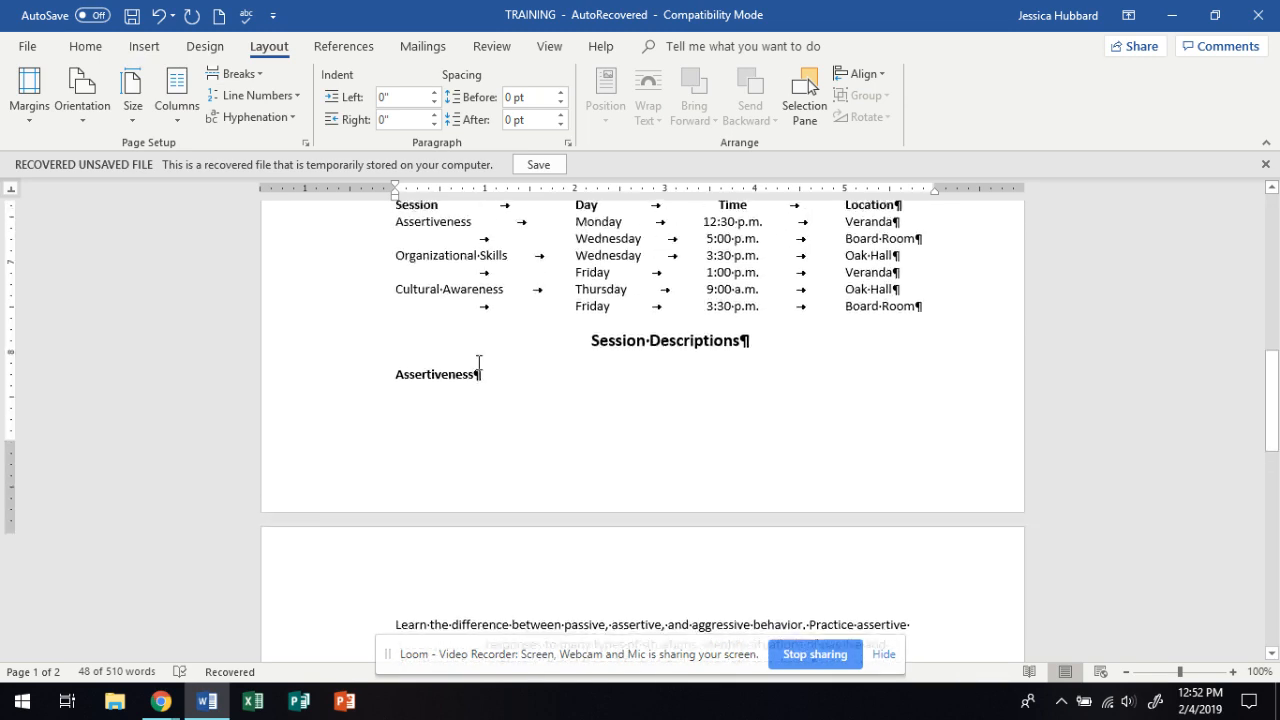
pyautogui.scroll(7, 478, 362)
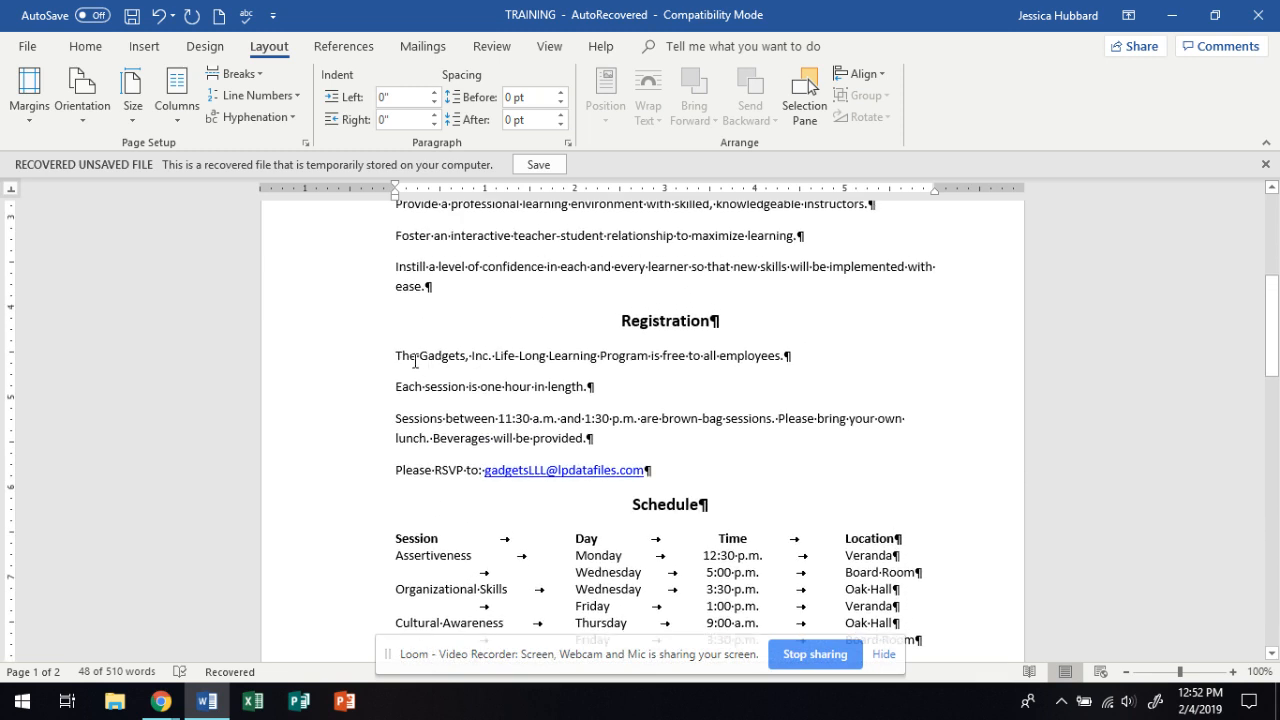
pyautogui.moveTo(395, 350); pyautogui.dragTo(666, 468)
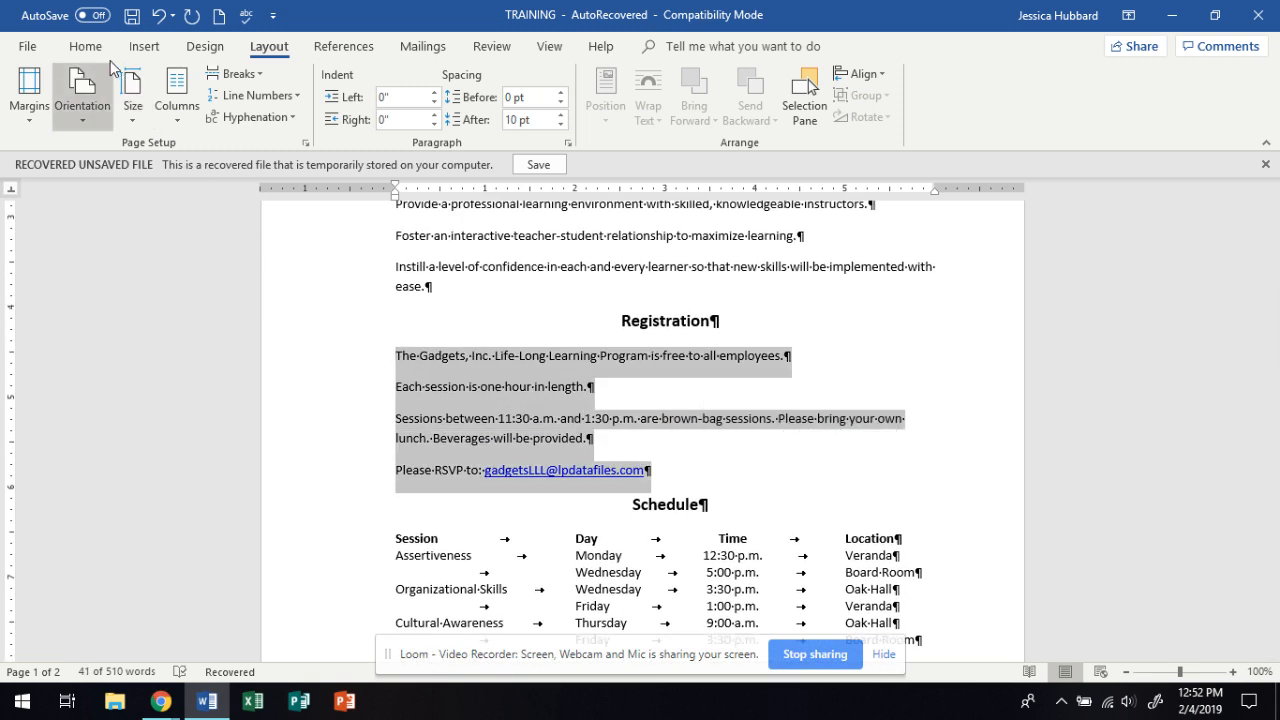
pyautogui.click(88, 47)
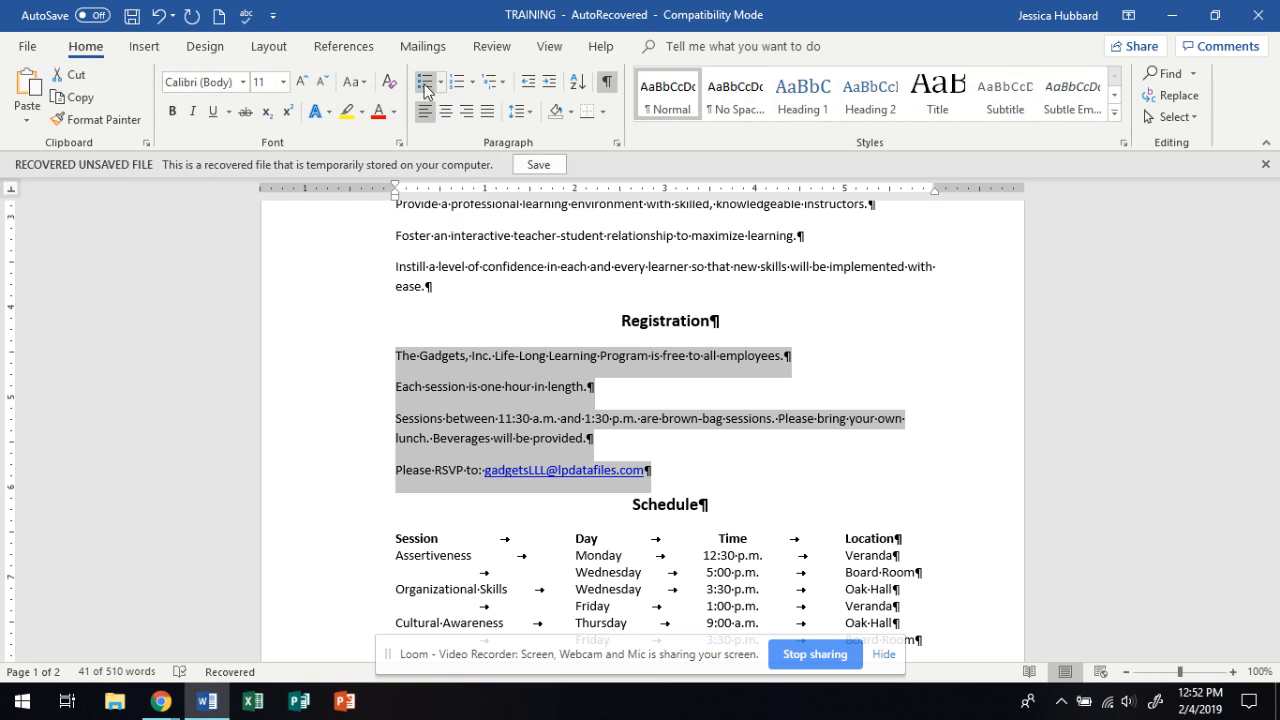
pyautogui.click(424, 88)
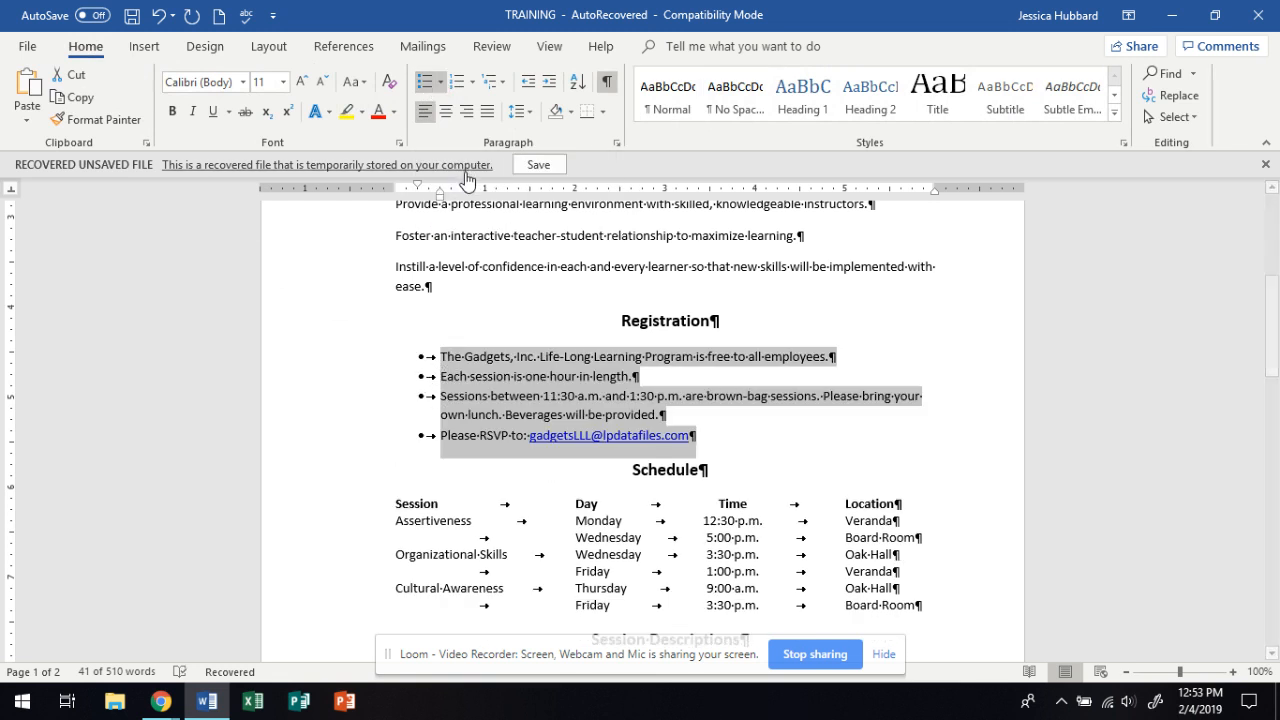
# Try increasing the Registration list's indent and decrease it until the bullets align with the page's left margin.
pyautogui.click(549, 84)
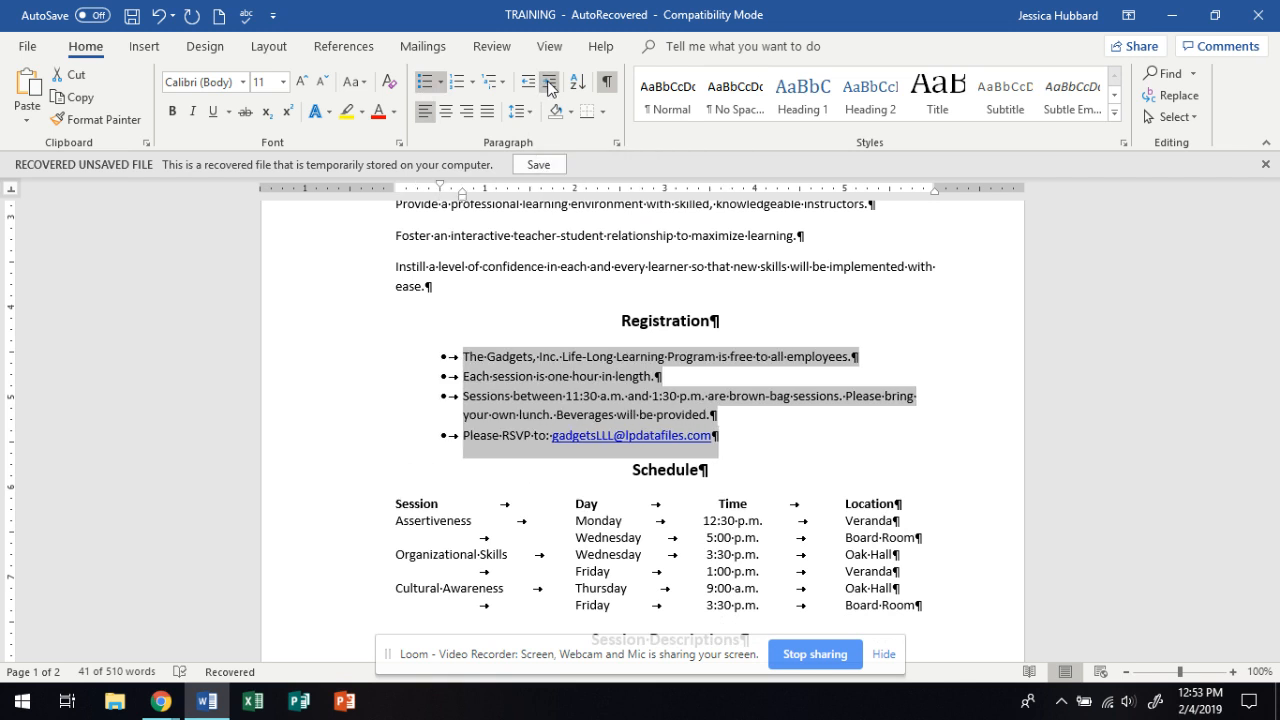
pyautogui.click(549, 85)
pyautogui.click(529, 84)
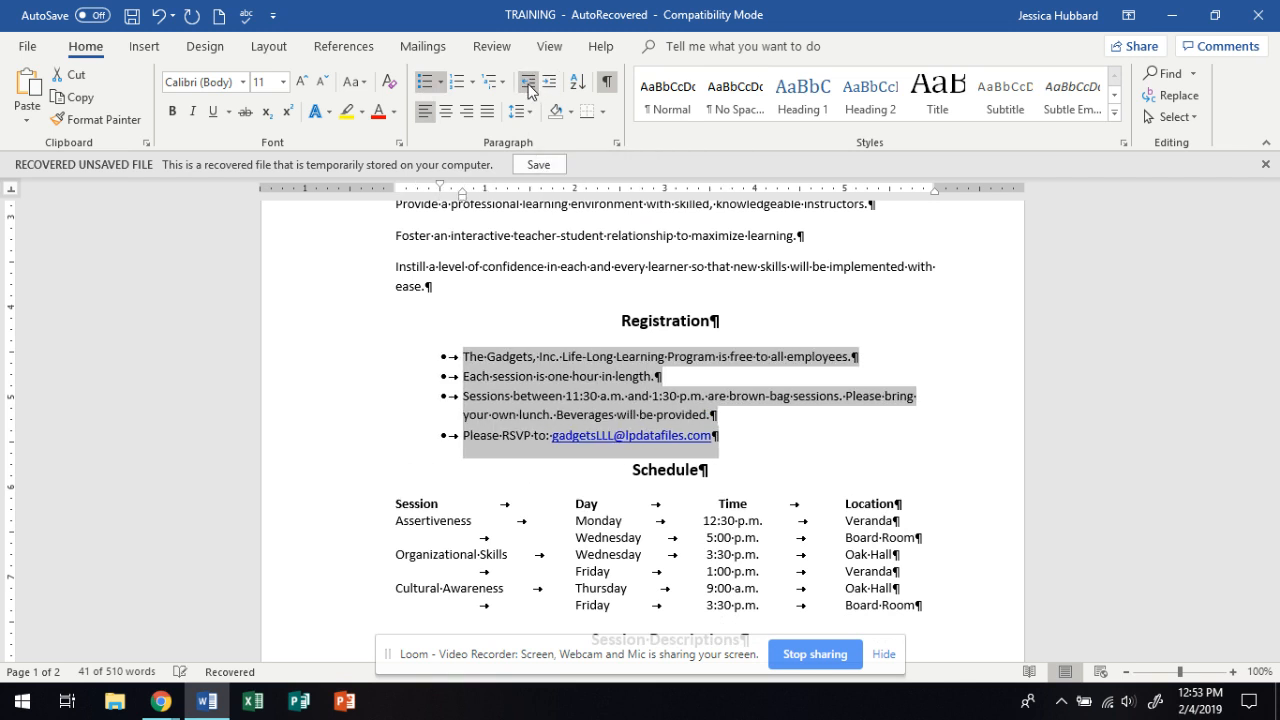
pyautogui.click(529, 84)
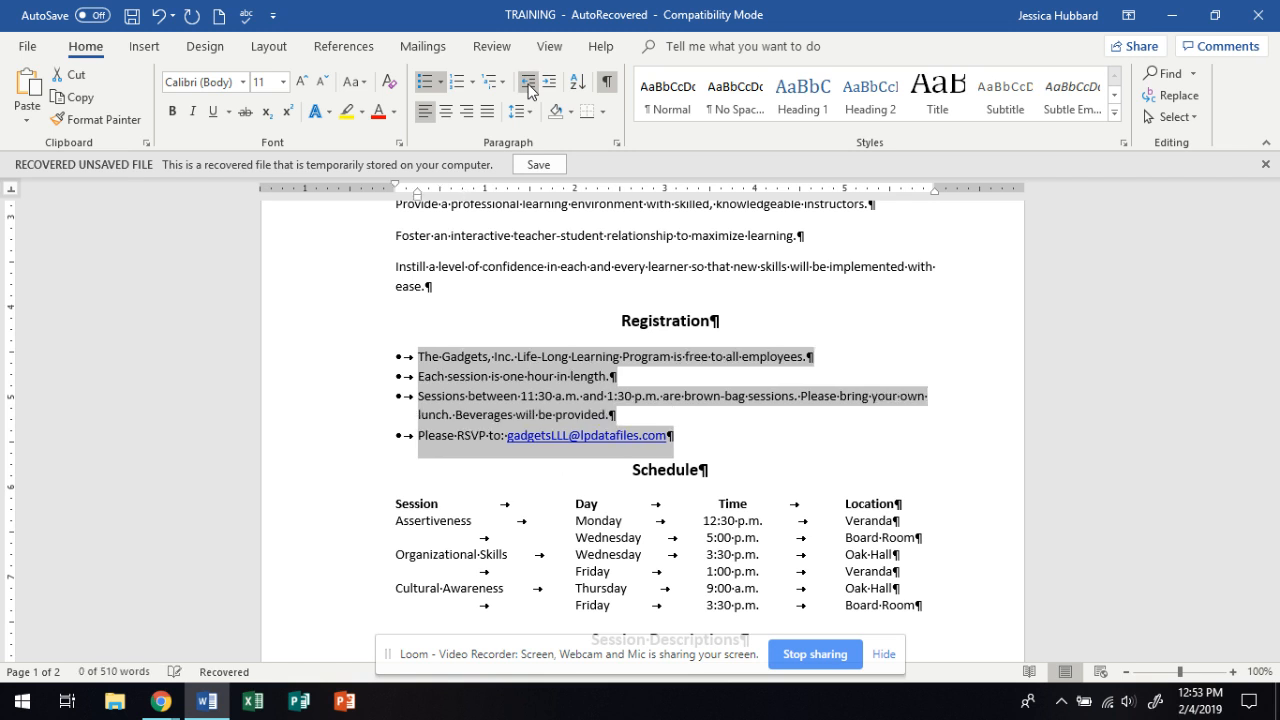
# Define a new bullet for the Registration list using the club symbol from the Symbol font, character code 167.
pyautogui.click(440, 84)
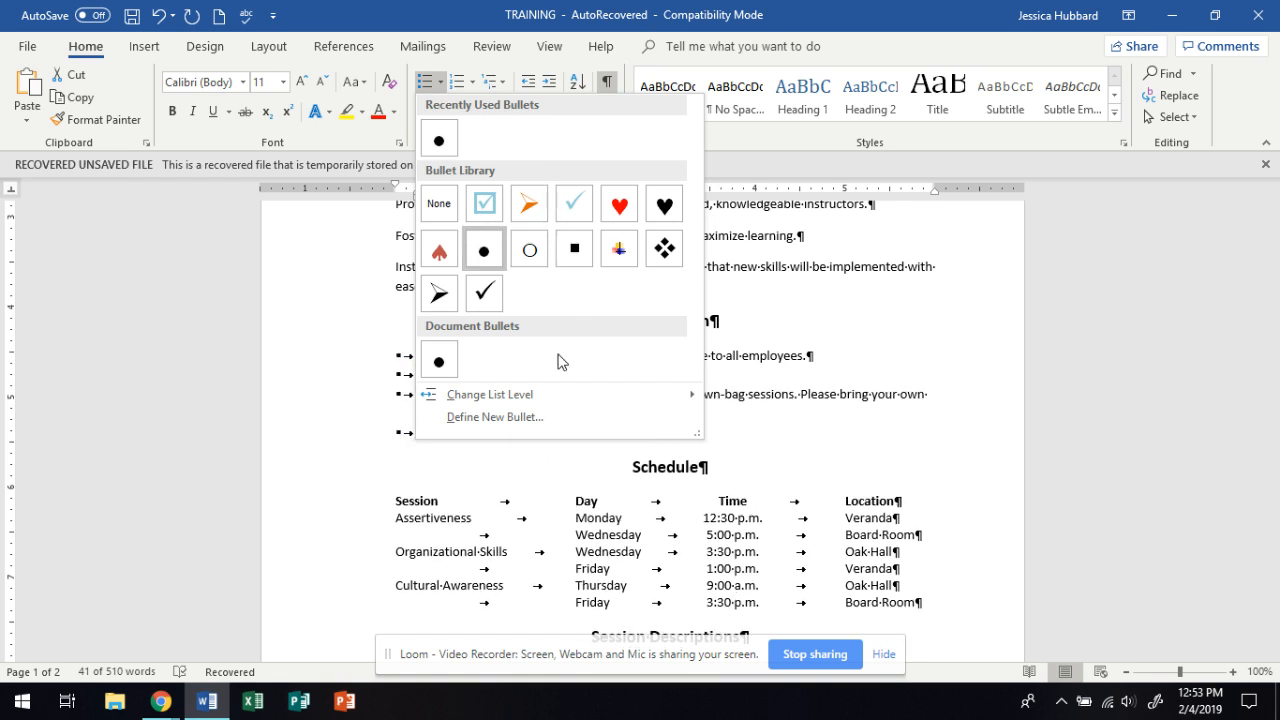
pyautogui.click(527, 420)
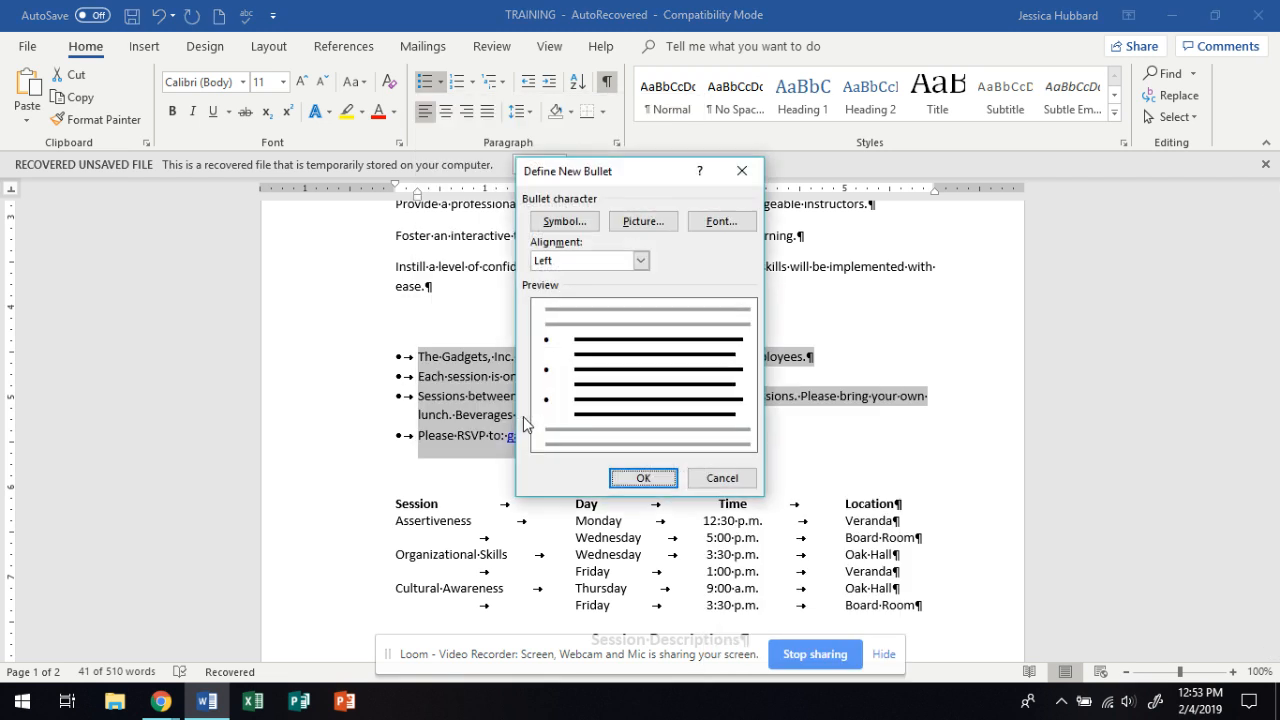
pyautogui.click(580, 222)
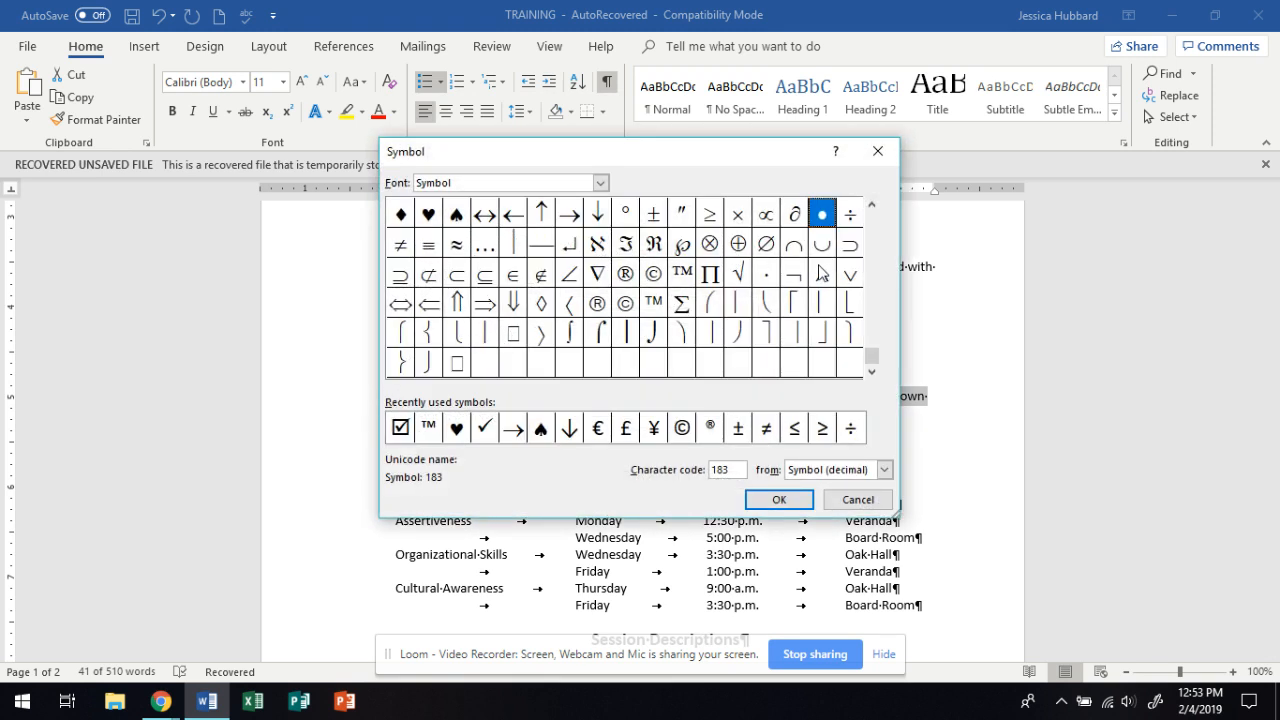
pyautogui.moveTo(866, 354); pyautogui.dragTo(868, 322)
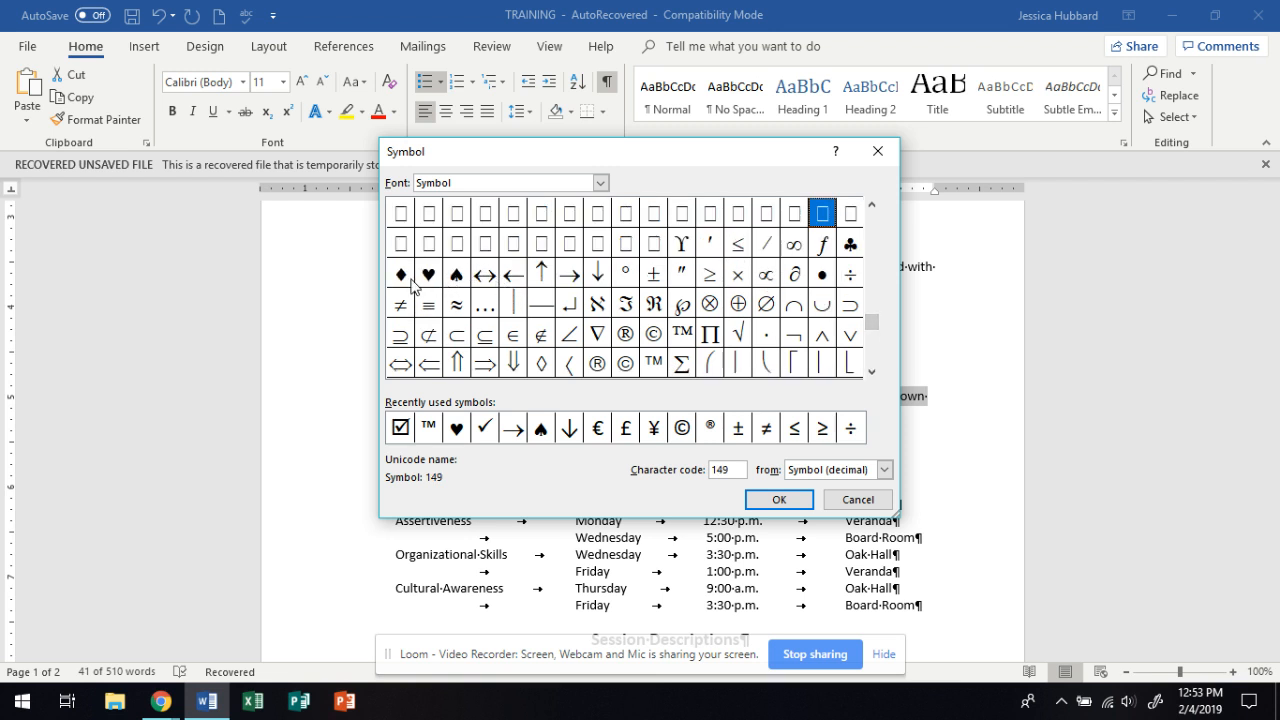
pyautogui.click(850, 245)
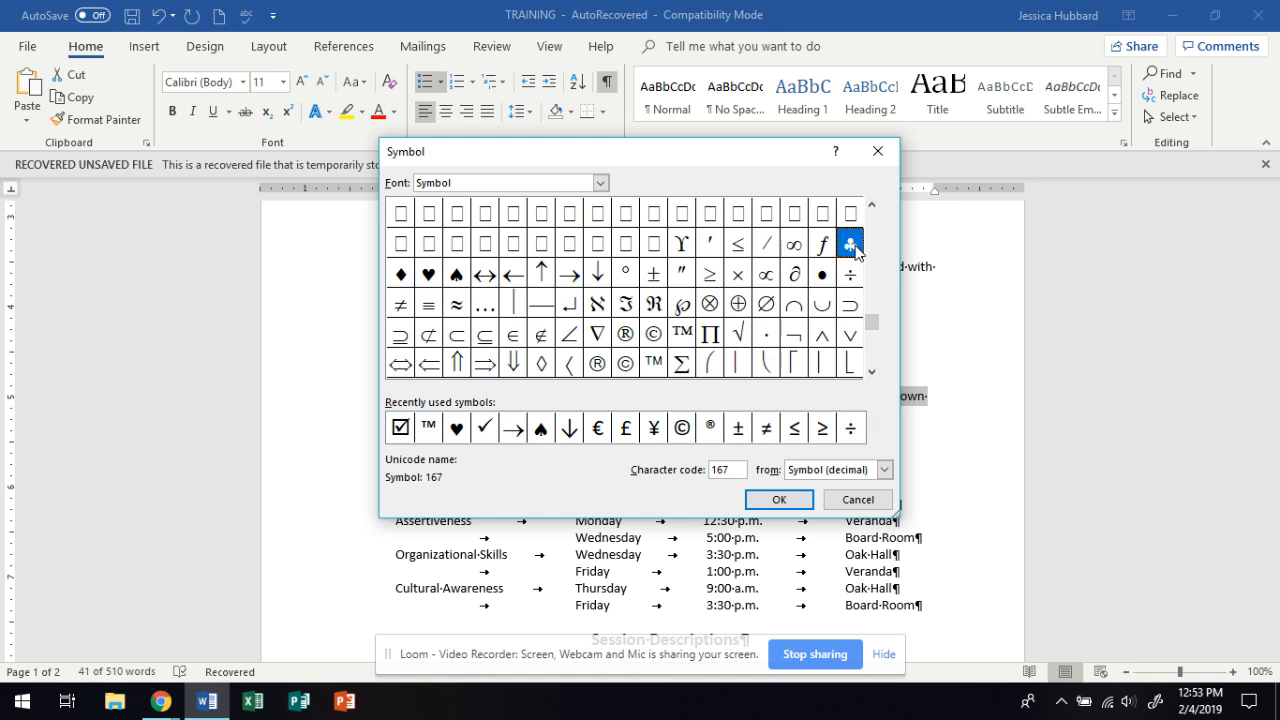
pyautogui.click(779, 501)
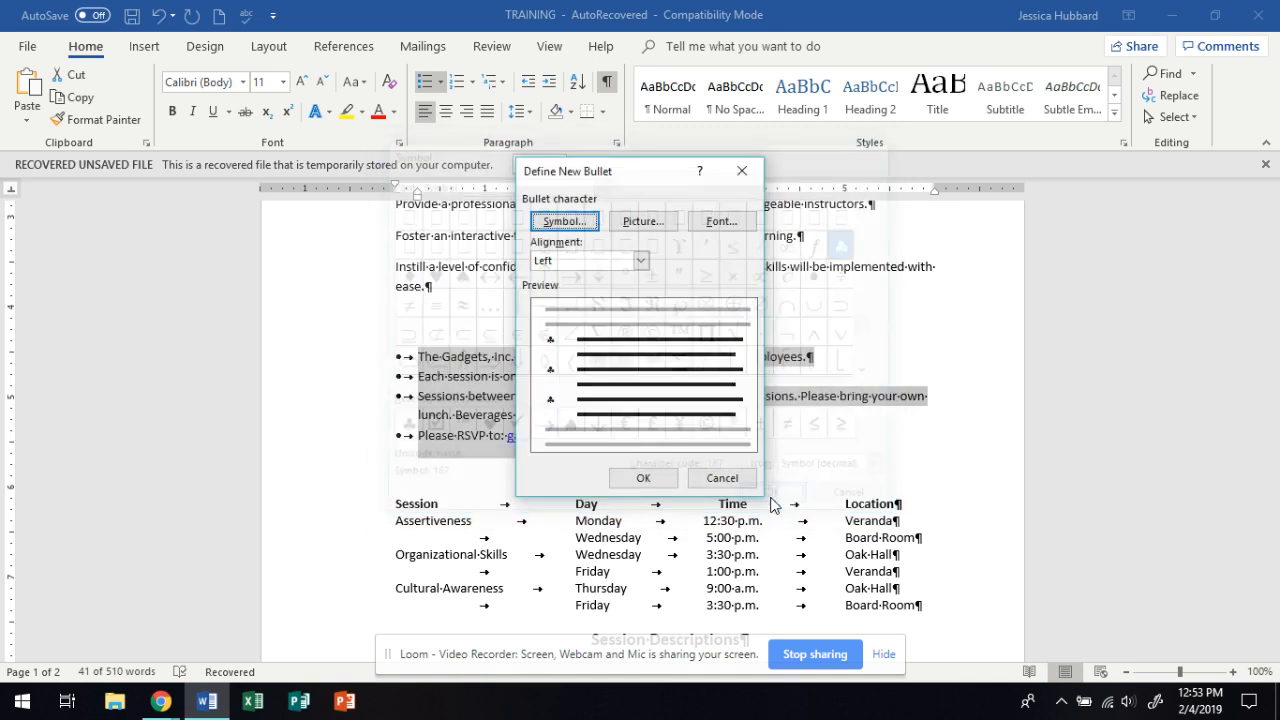
# Set the new club bullet's font color to green and its underline color to Automatic, and apply it to the Registration list.
pyautogui.click(645, 222)
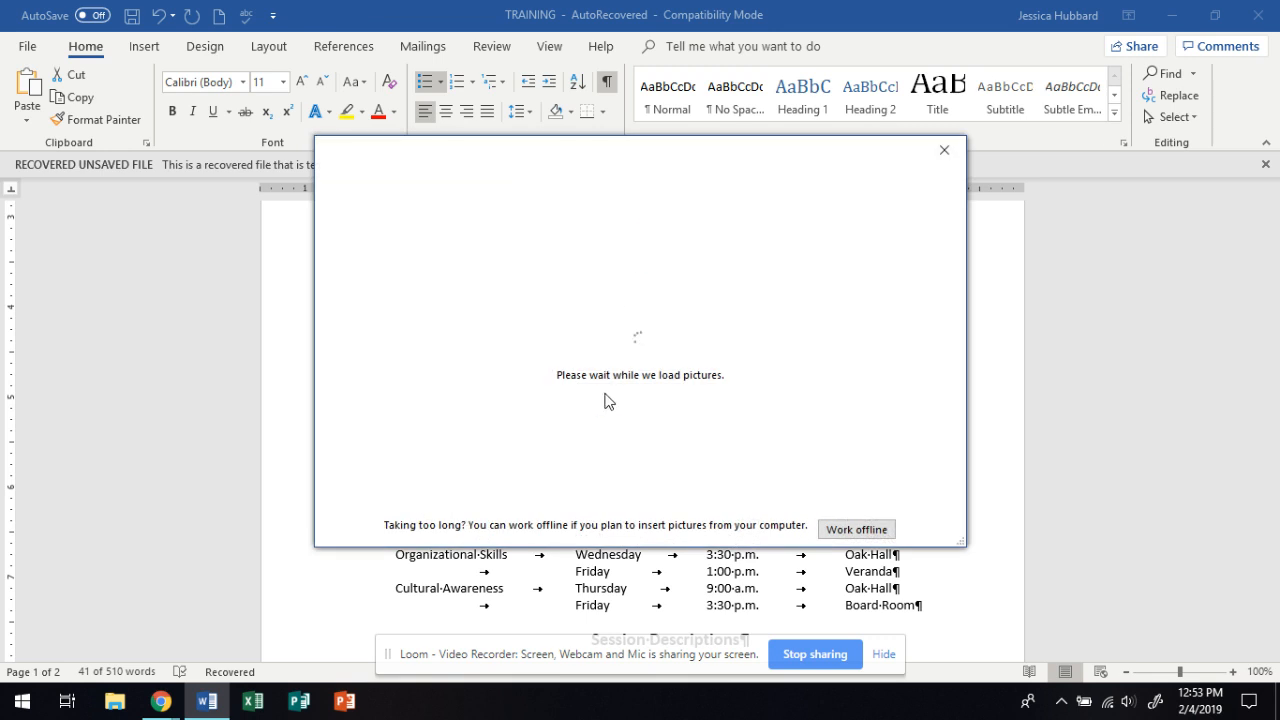
pyautogui.click(943, 151)
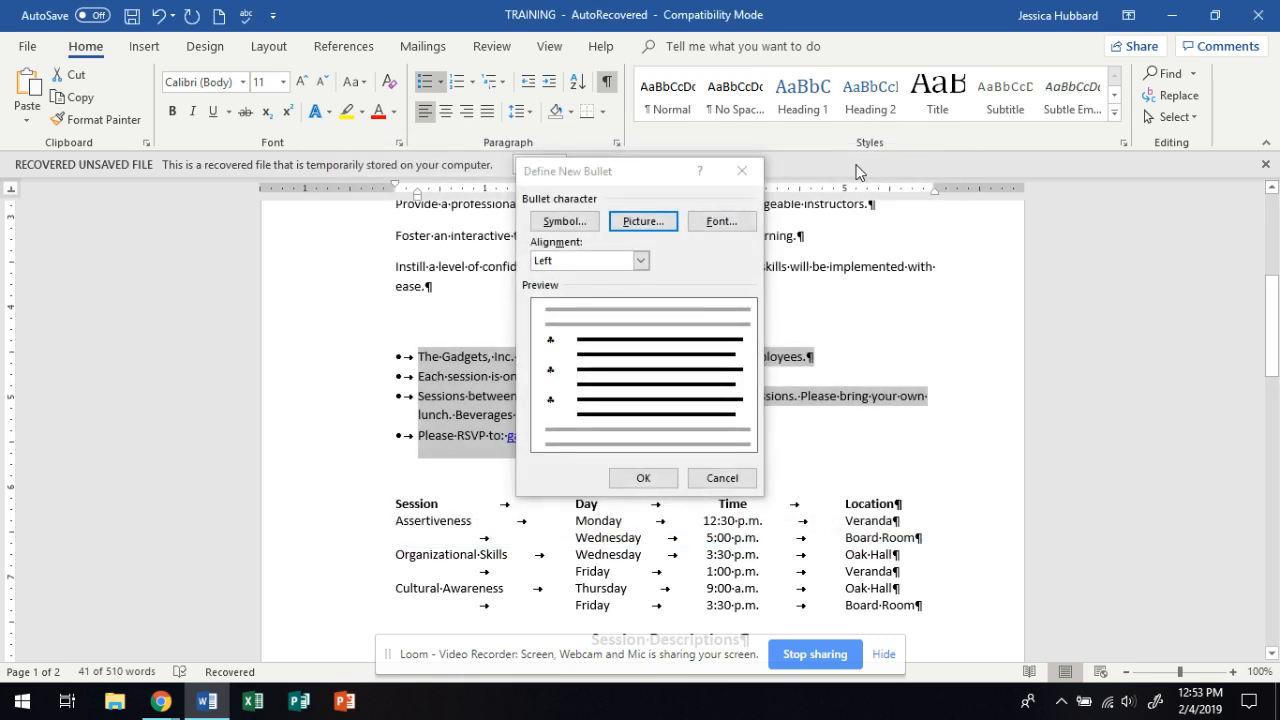
pyautogui.click(737, 222)
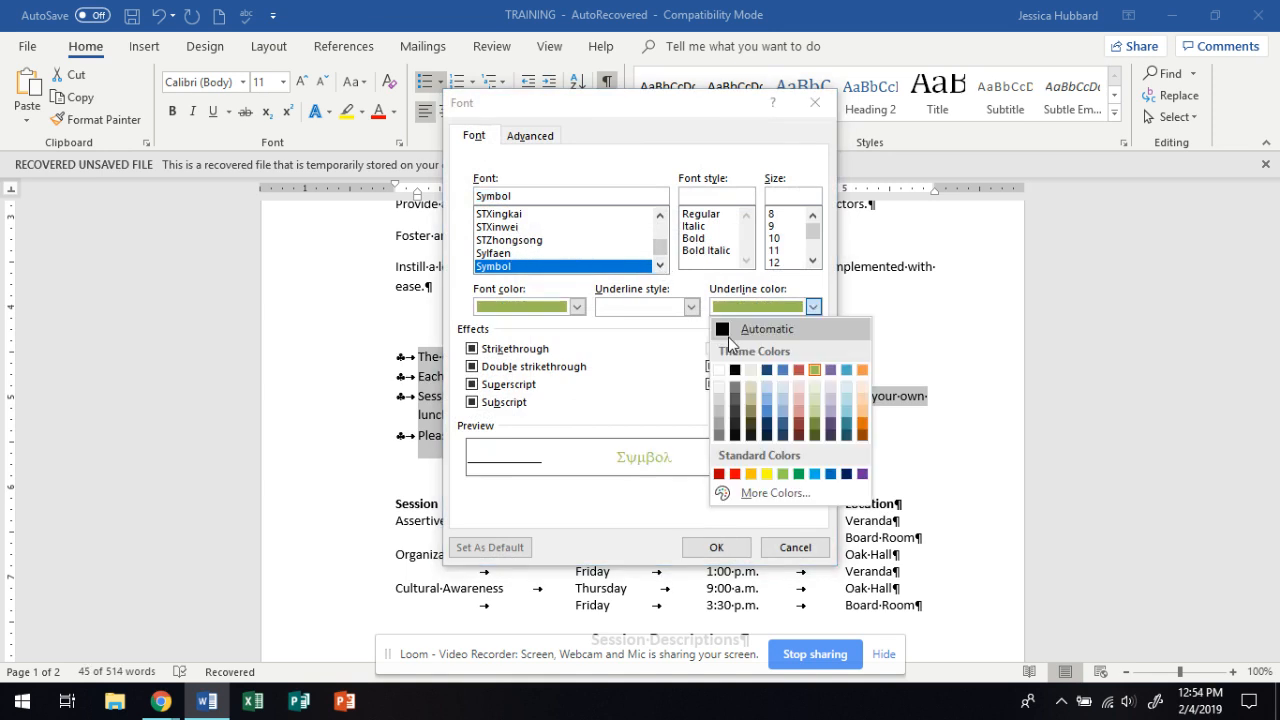
pyautogui.click(752, 327)
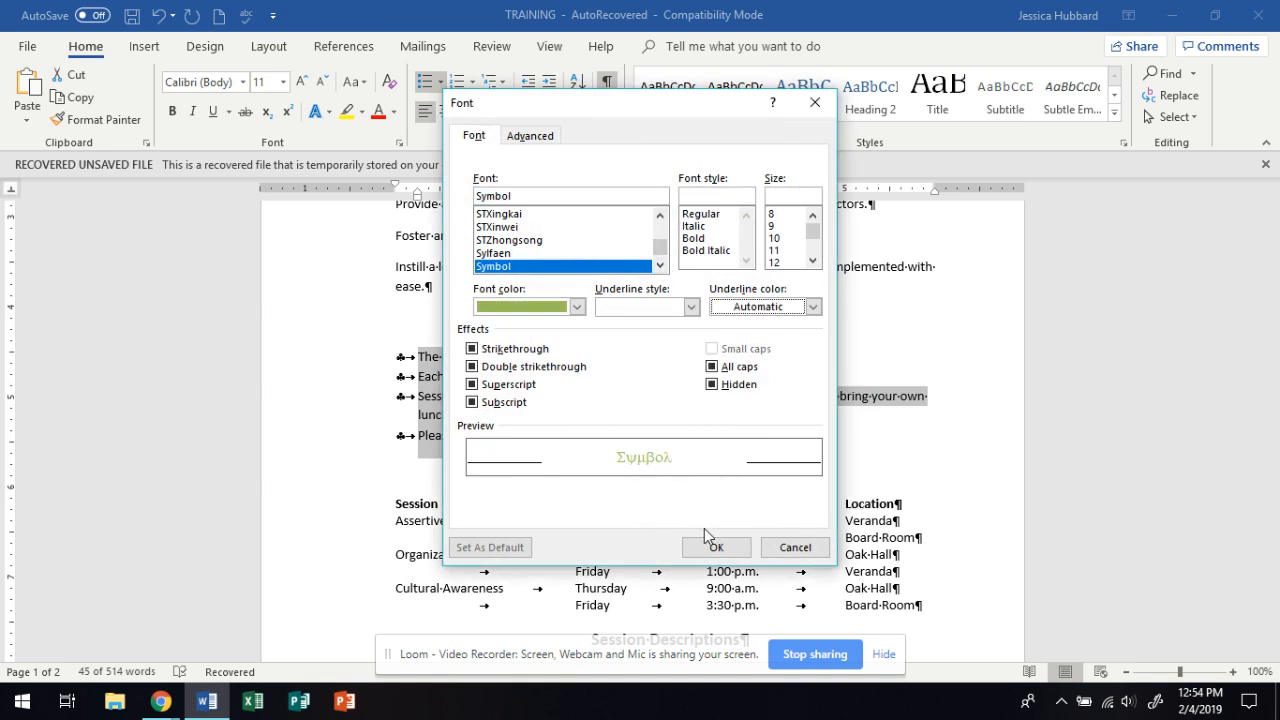
pyautogui.click(714, 545)
pyautogui.click(646, 478)
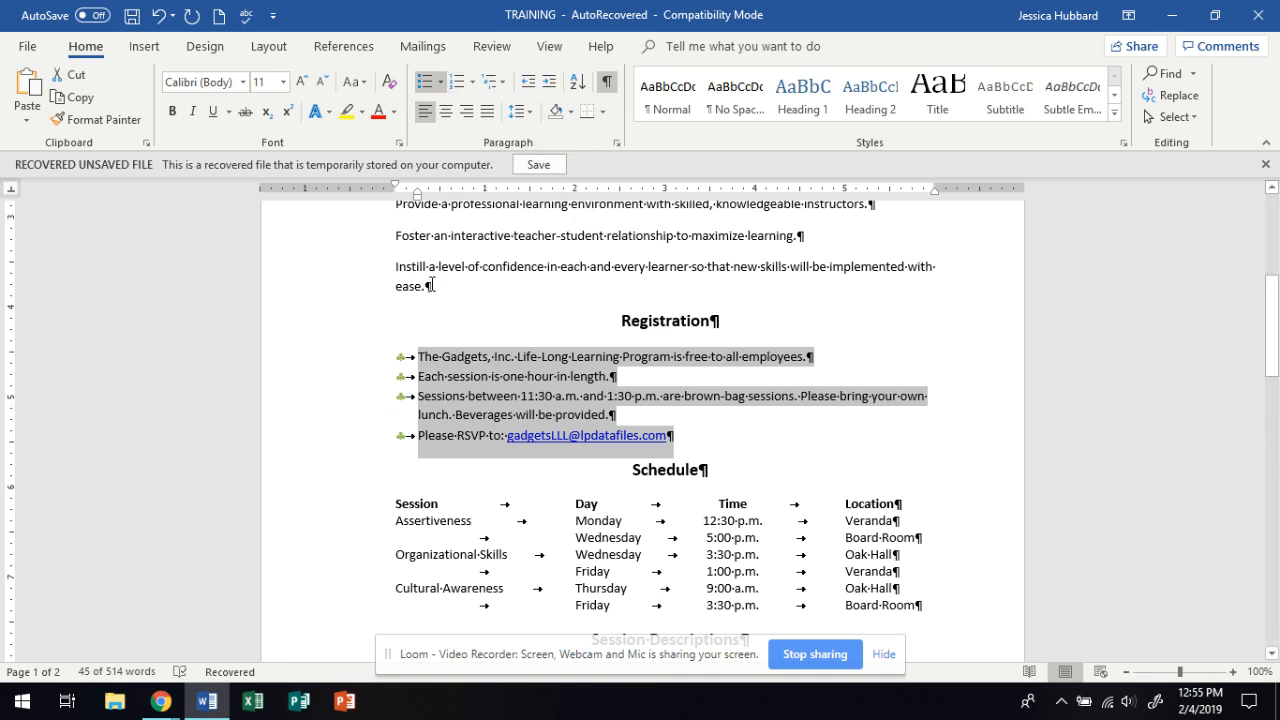
# Demote the "Each session is one hour in length" bullet to the second list level.
pyautogui.click(418, 376)
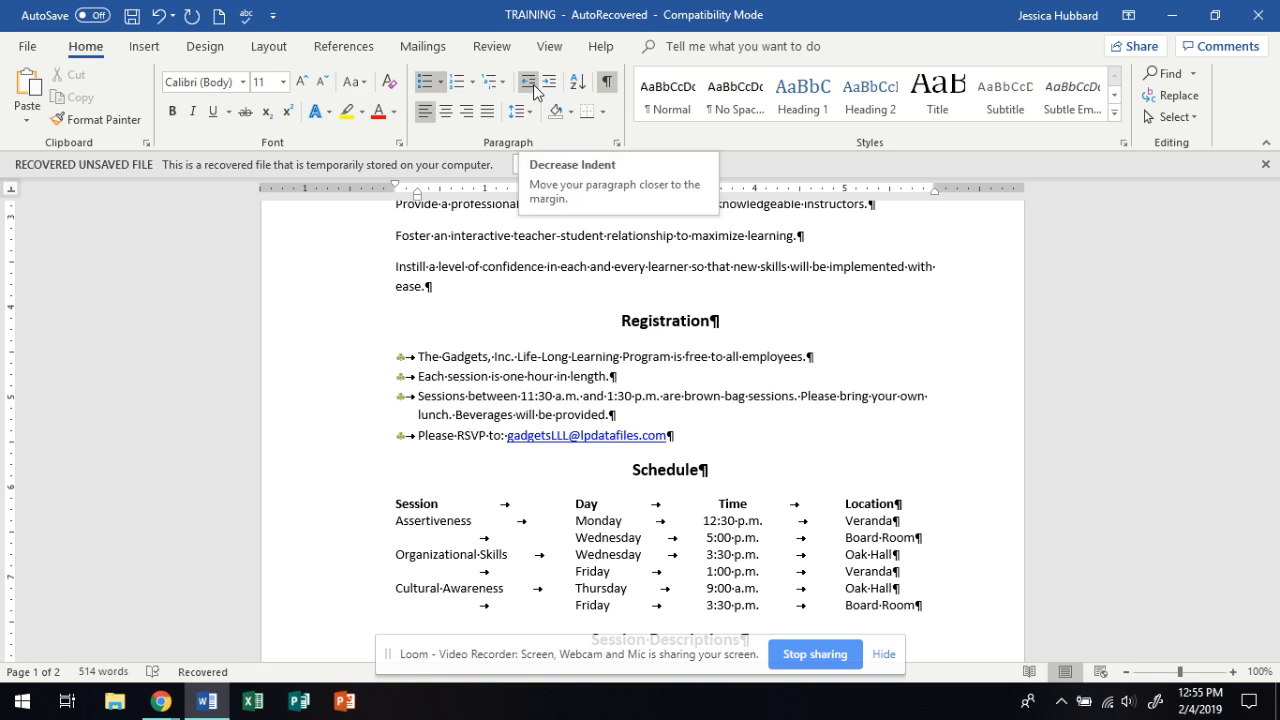
pyautogui.press('Tab')
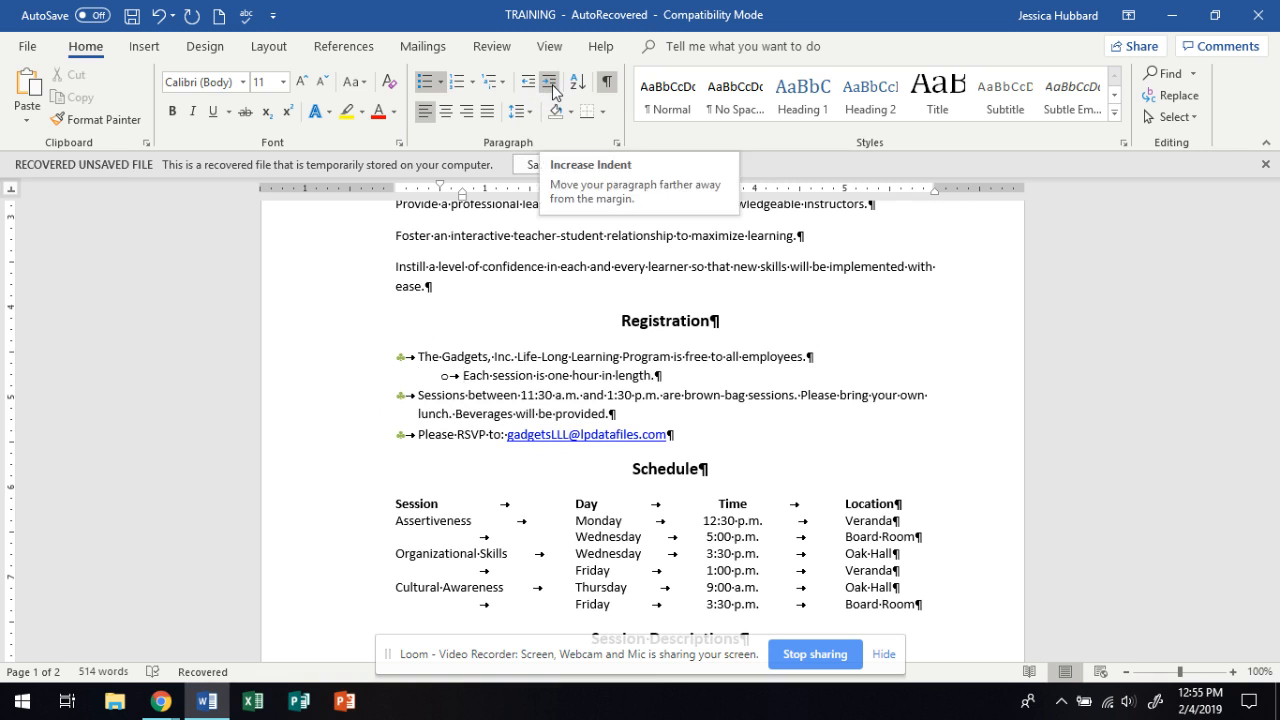
pyautogui.click(549, 84)
pyautogui.click(526, 84)
pyautogui.click(463, 376)
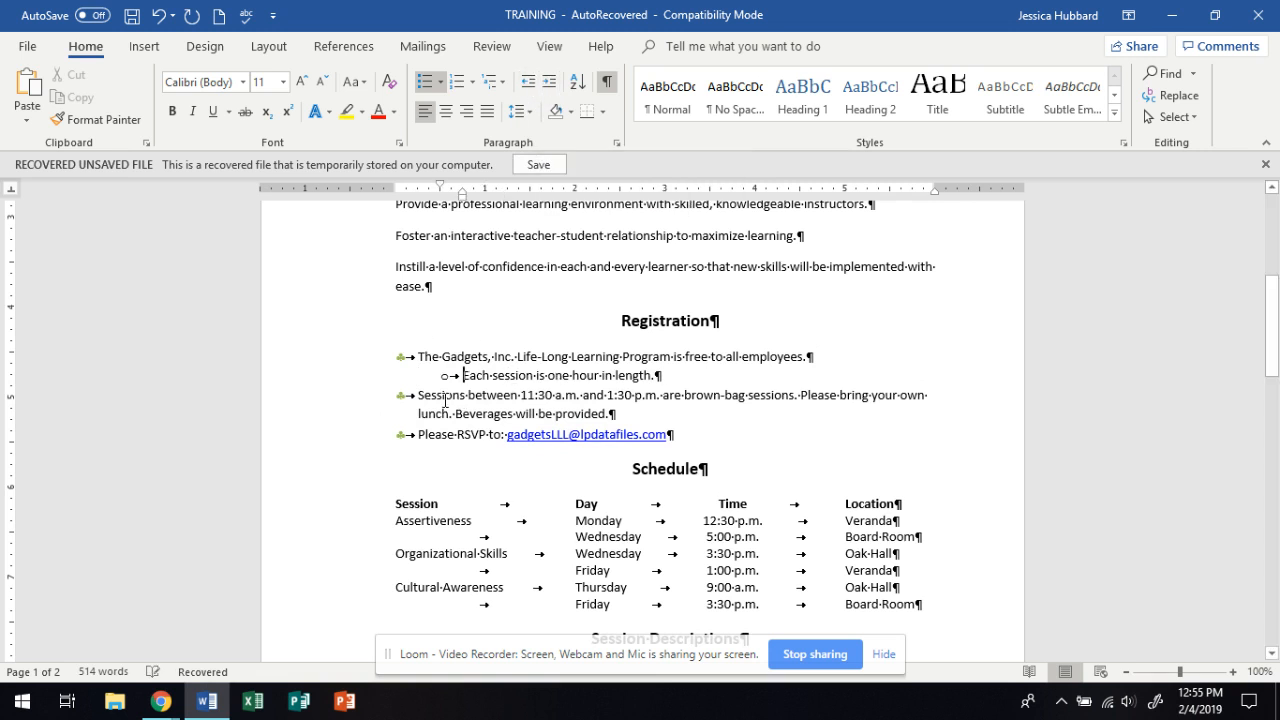
# Change the bullet of the indented "Each session is one hour in length" item to the red spade.
pyautogui.click(450, 374)
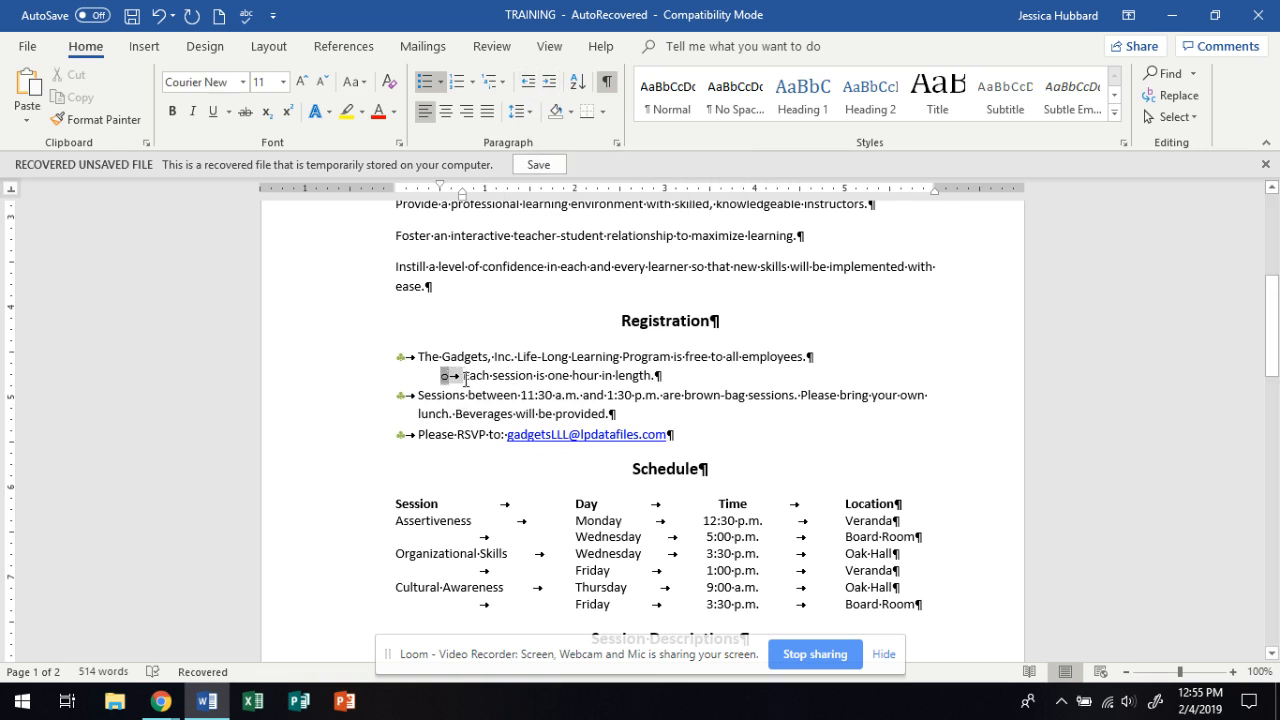
pyautogui.click(444, 84)
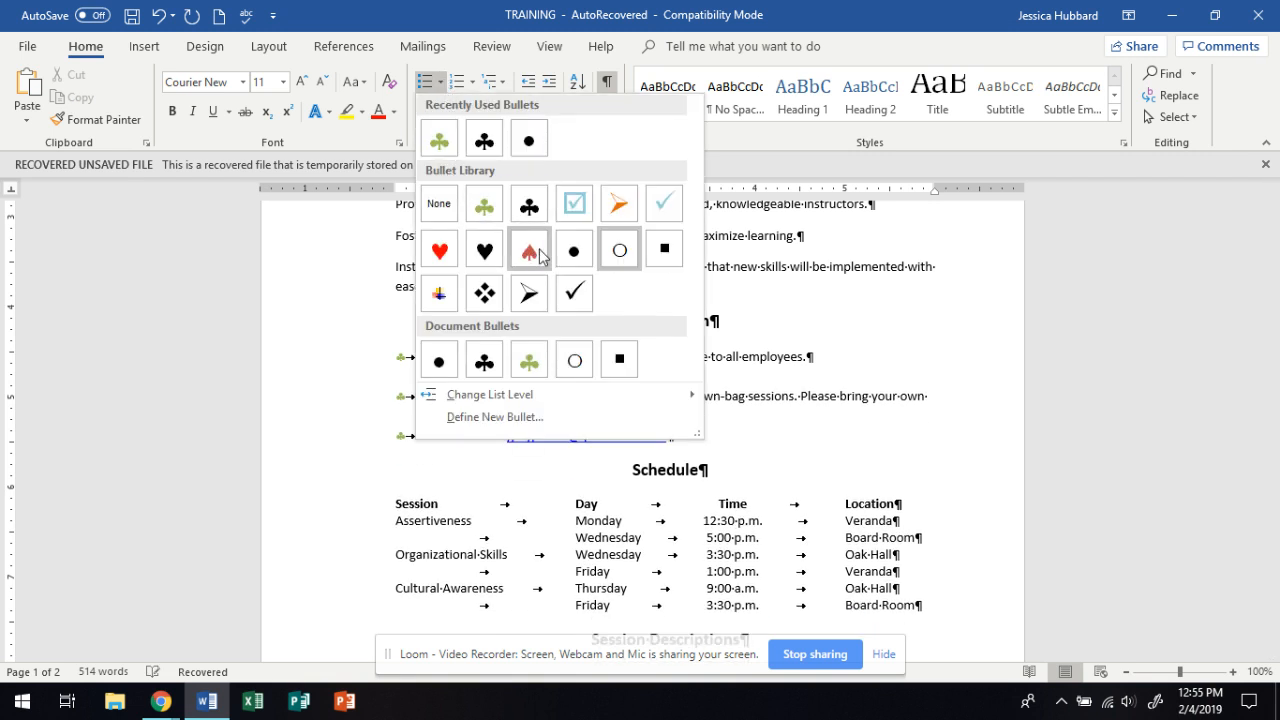
pyautogui.click(536, 253)
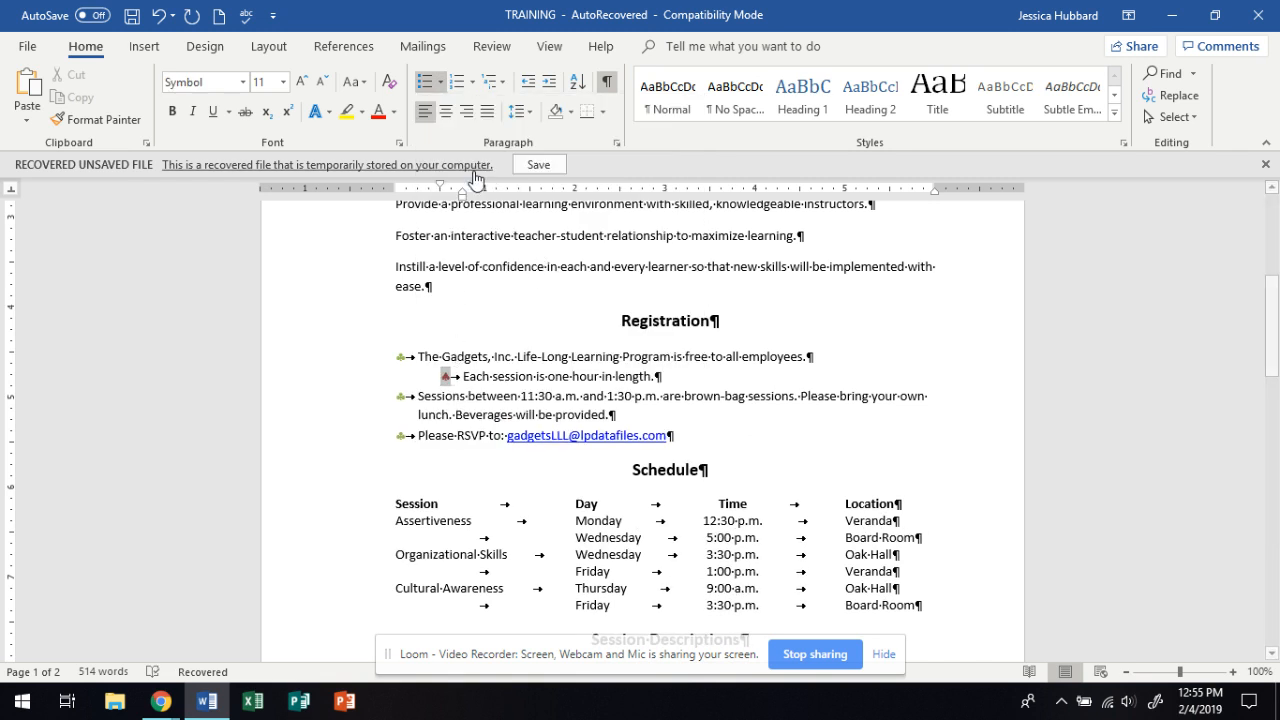
# Examine the spade bullet's definition and its font settings.
pyautogui.click(441, 84)
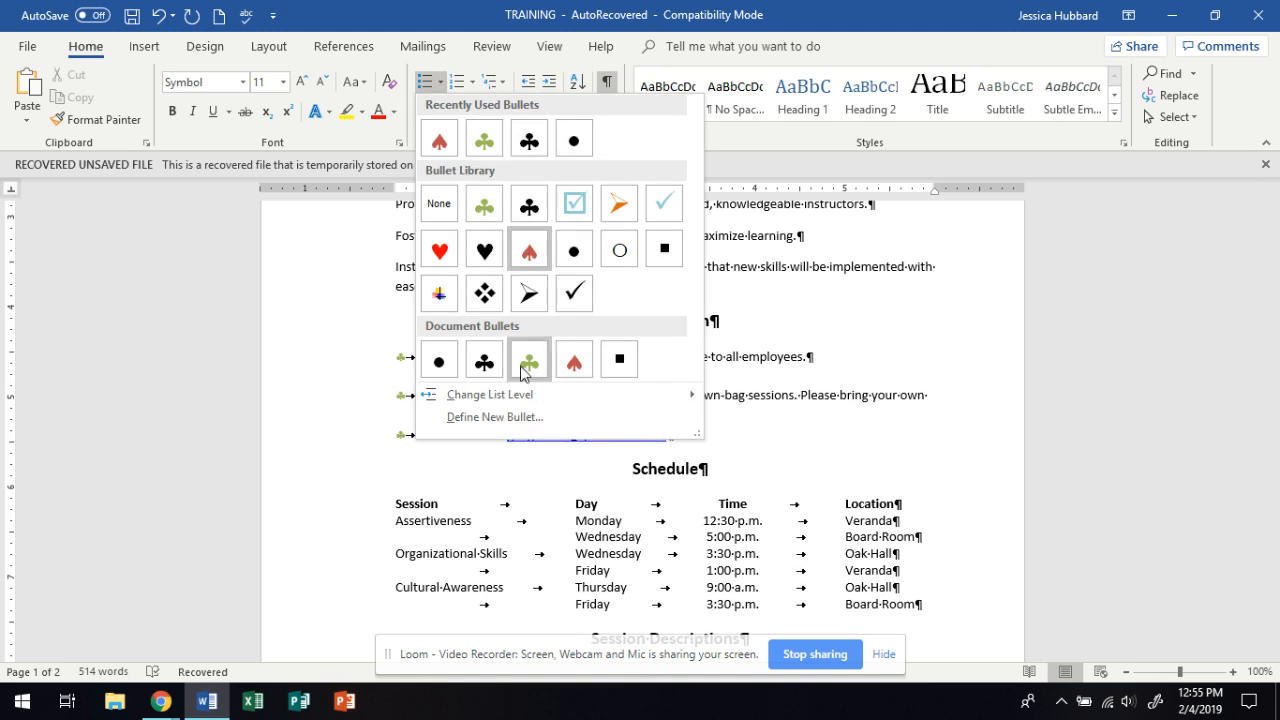
pyautogui.click(515, 428)
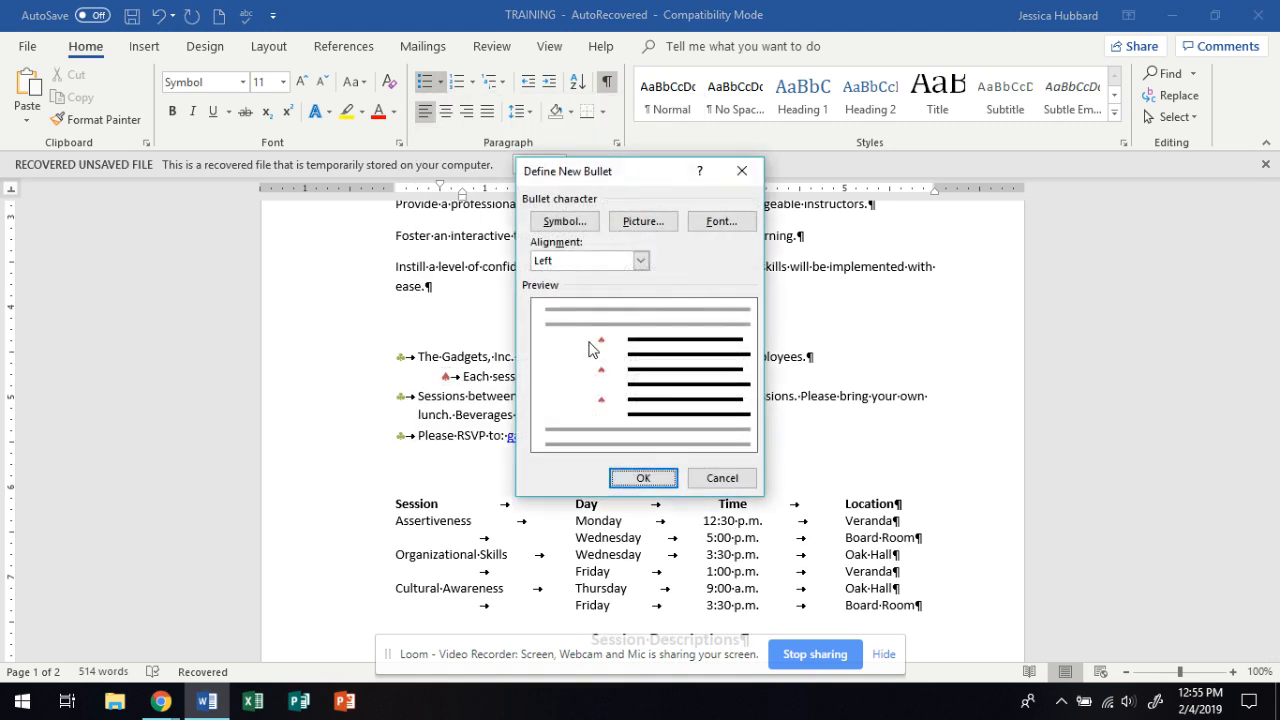
pyautogui.click(721, 221)
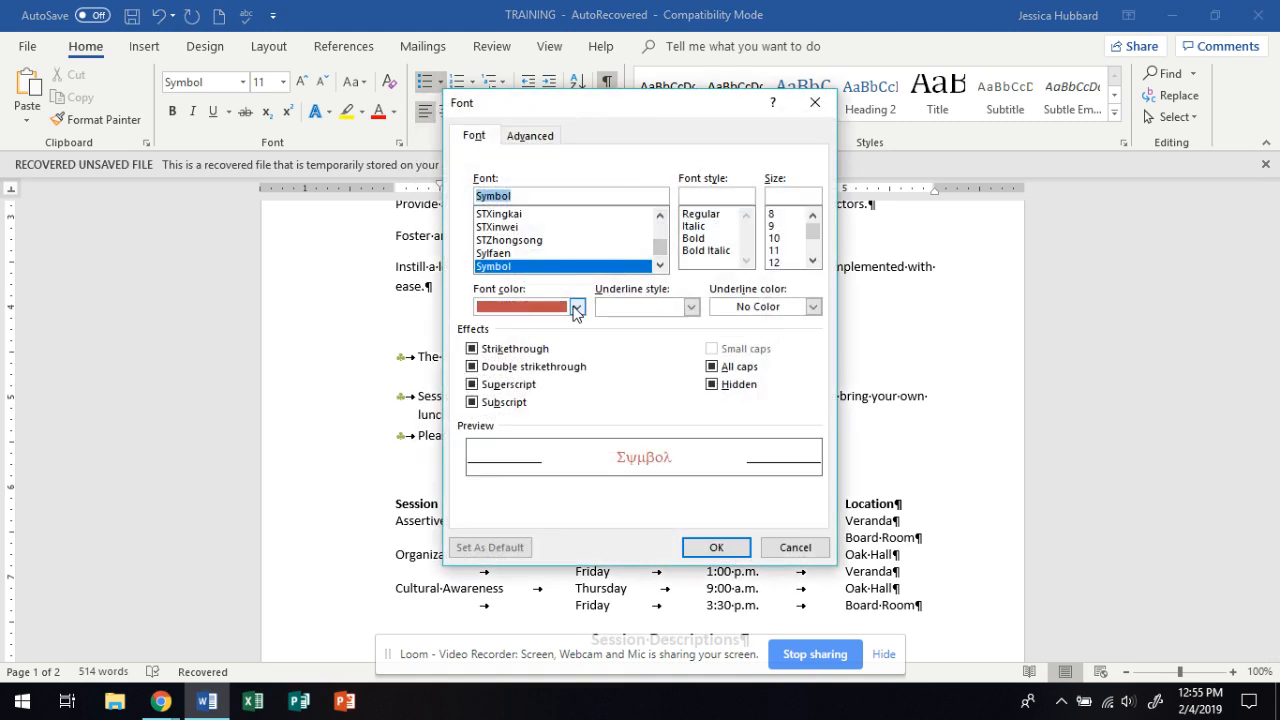
pyautogui.click(716, 547)
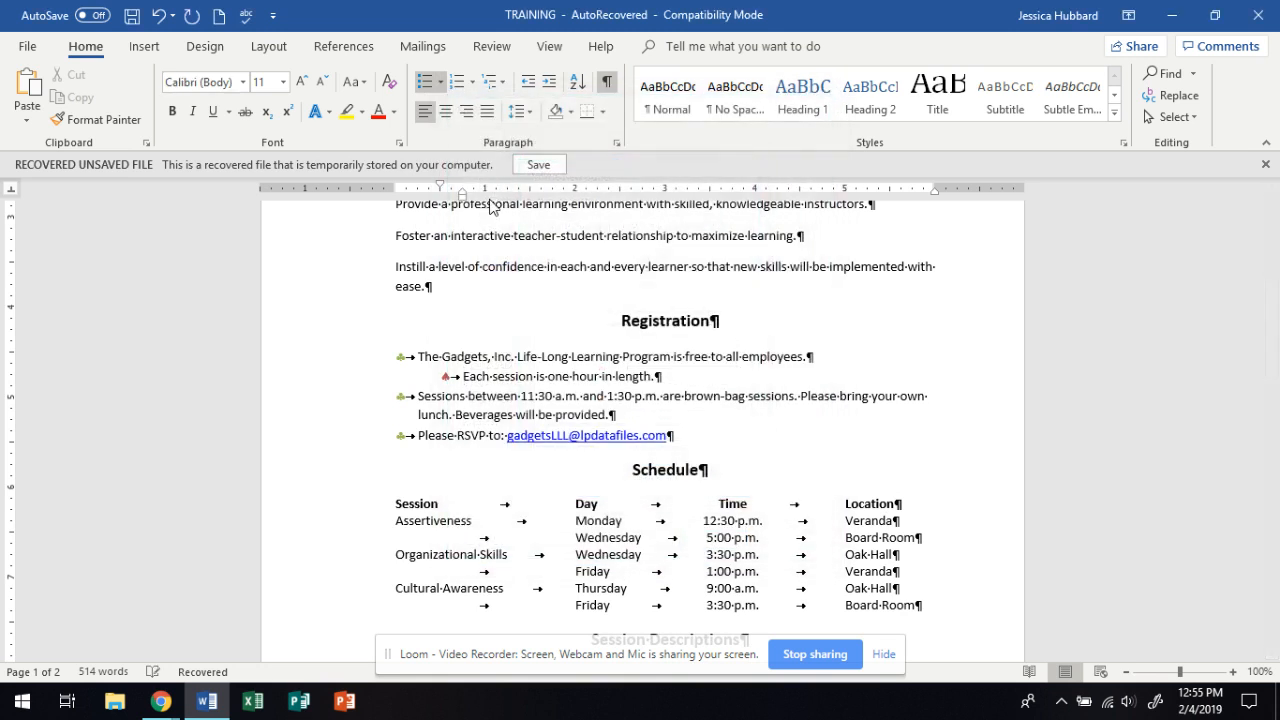
# Convert the indented session-length item to 1, 2, 3 numbering and start defining a new number format, checking its number styles and font settings.
pyautogui.click(460, 84)
pyautogui.click(474, 84)
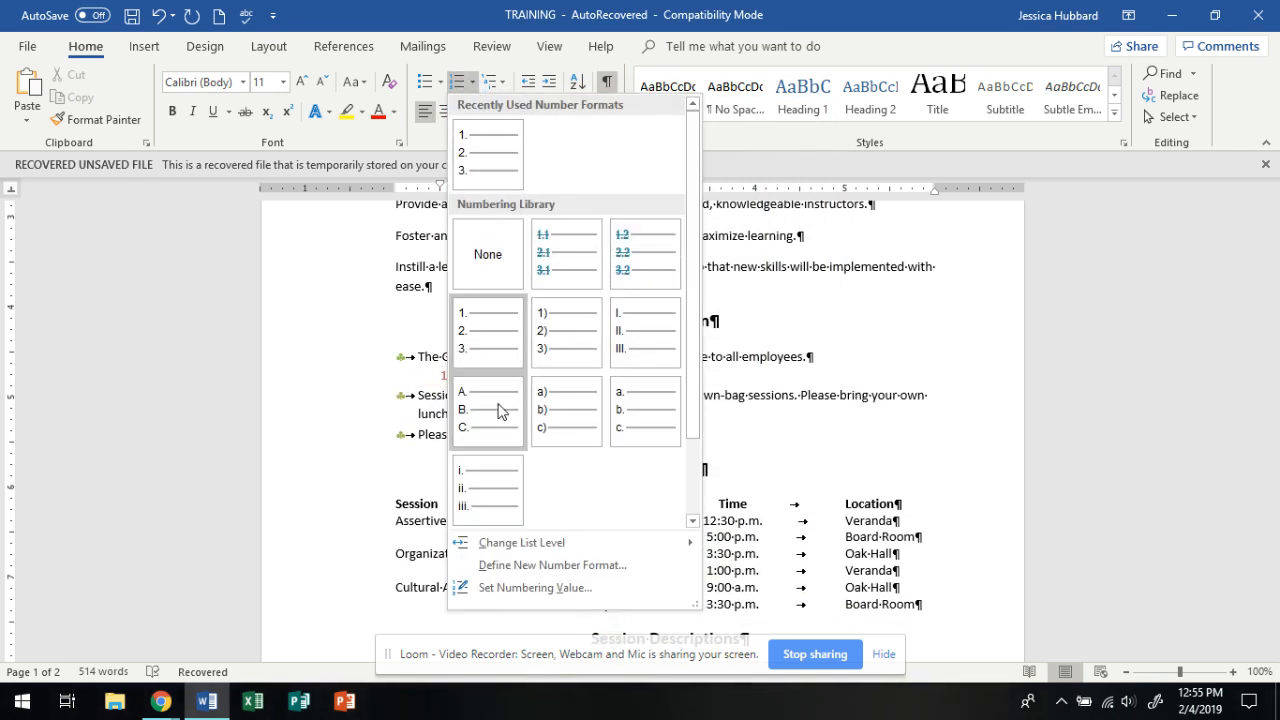
pyautogui.click(560, 566)
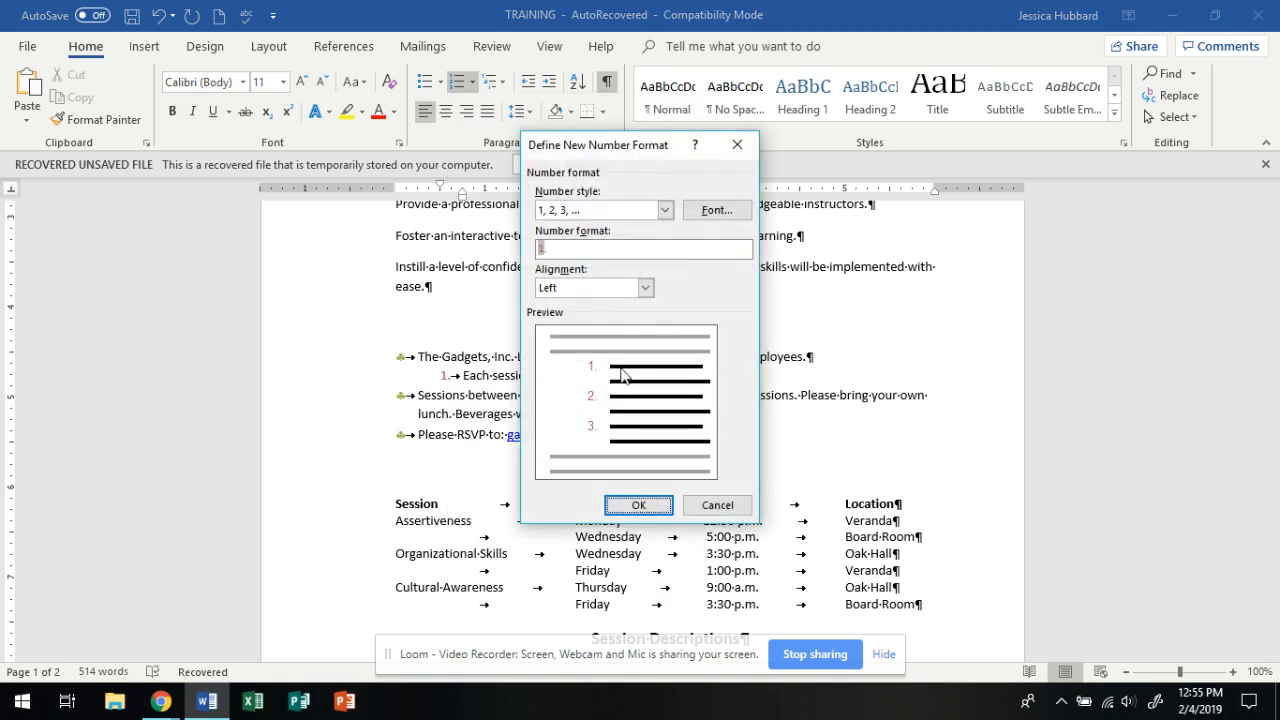
pyautogui.click(666, 210)
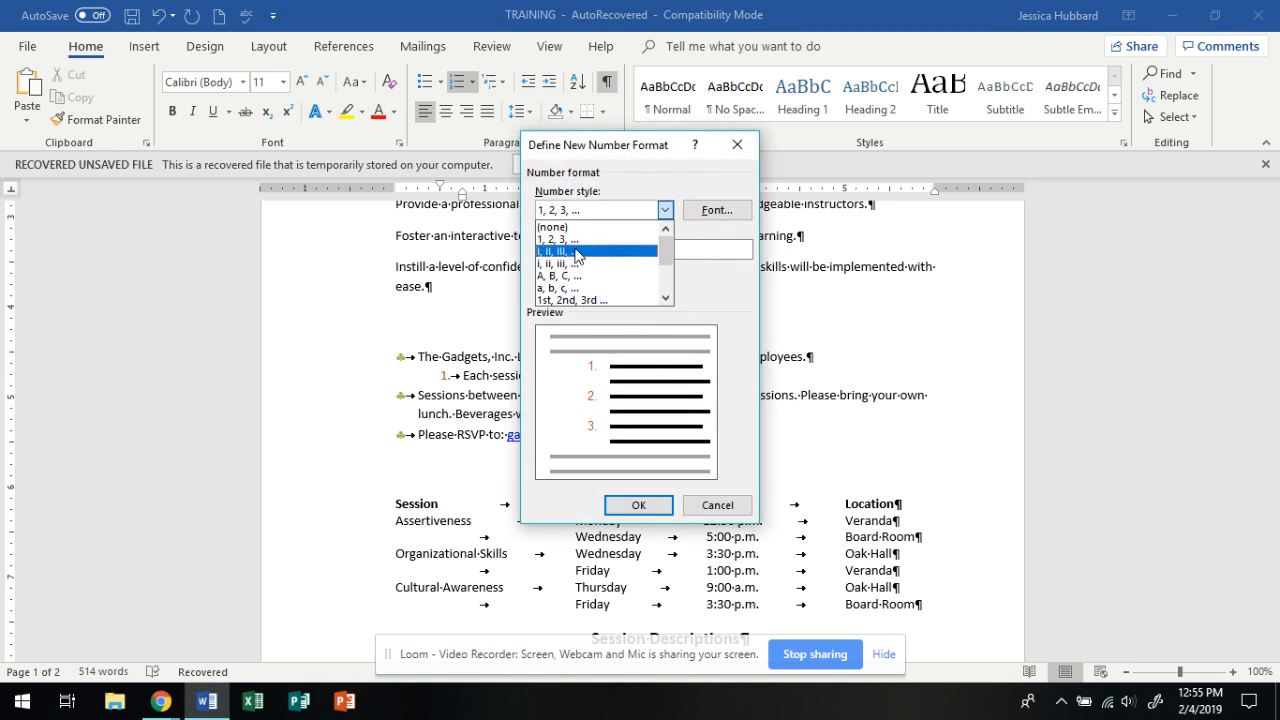
pyautogui.click(727, 210)
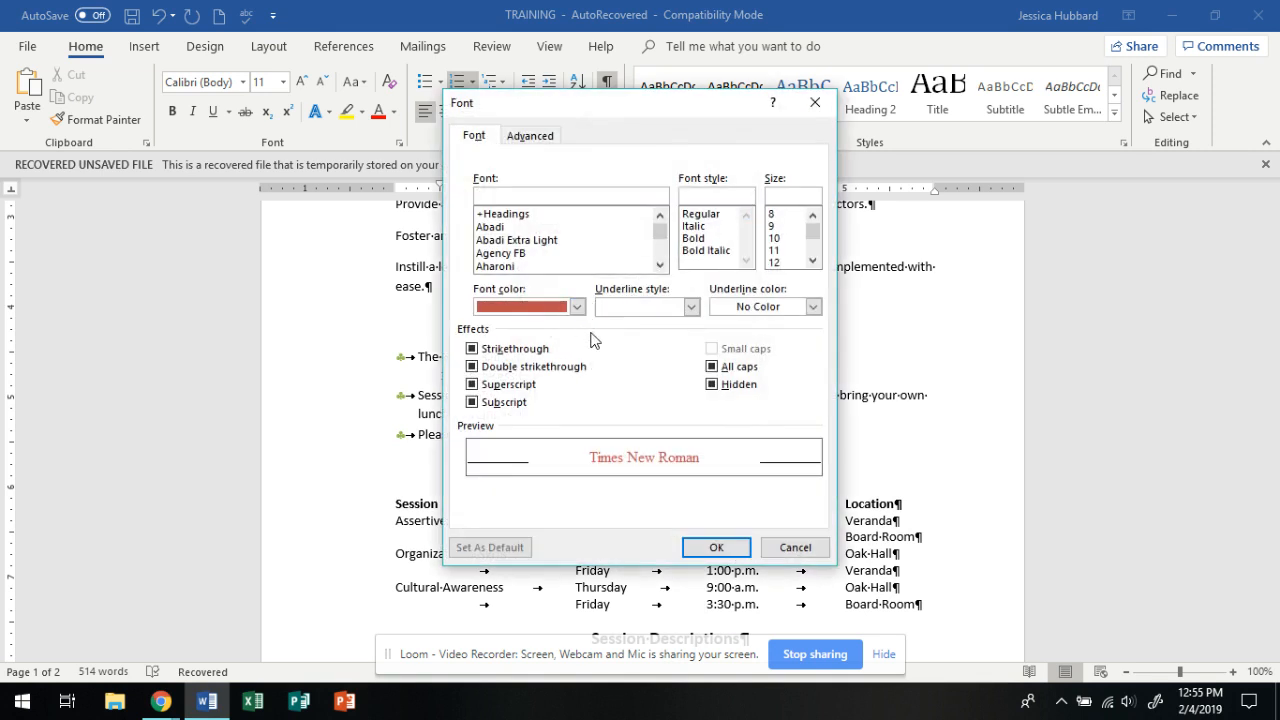
pyautogui.click(712, 548)
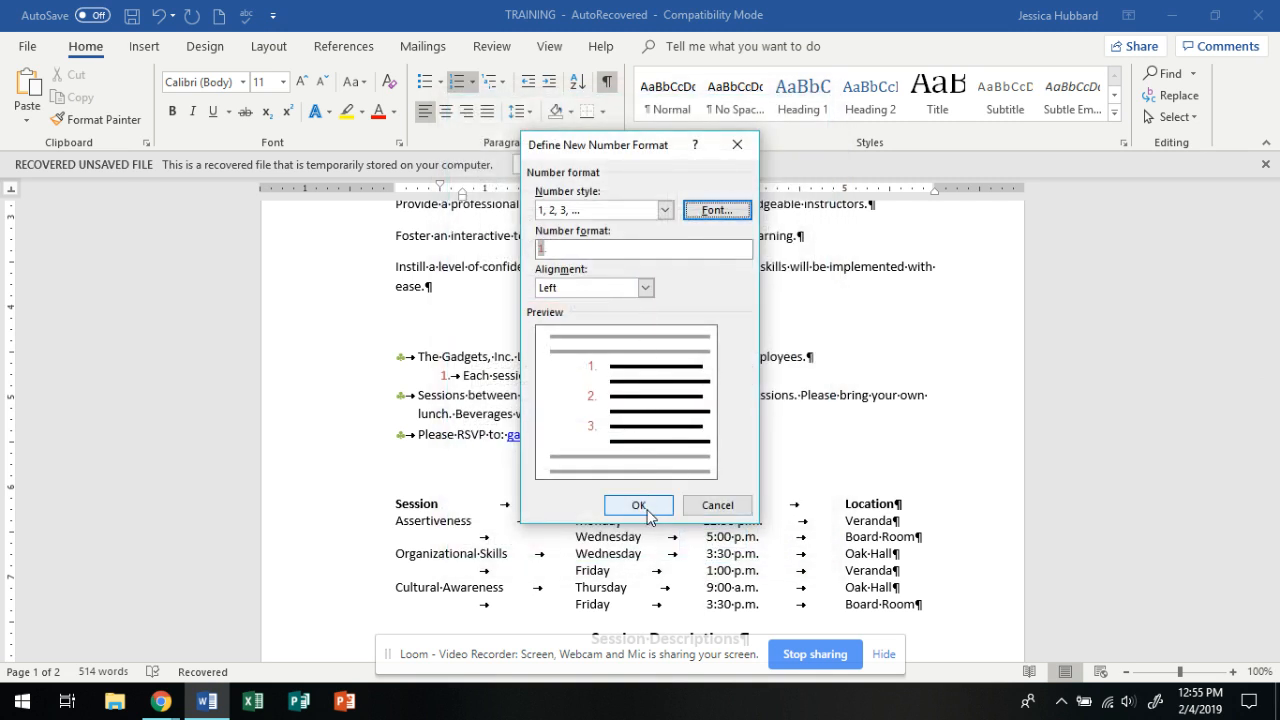
# Remove the period after the number in the number format and apply the format to the indented item.
pyautogui.click(548, 247)
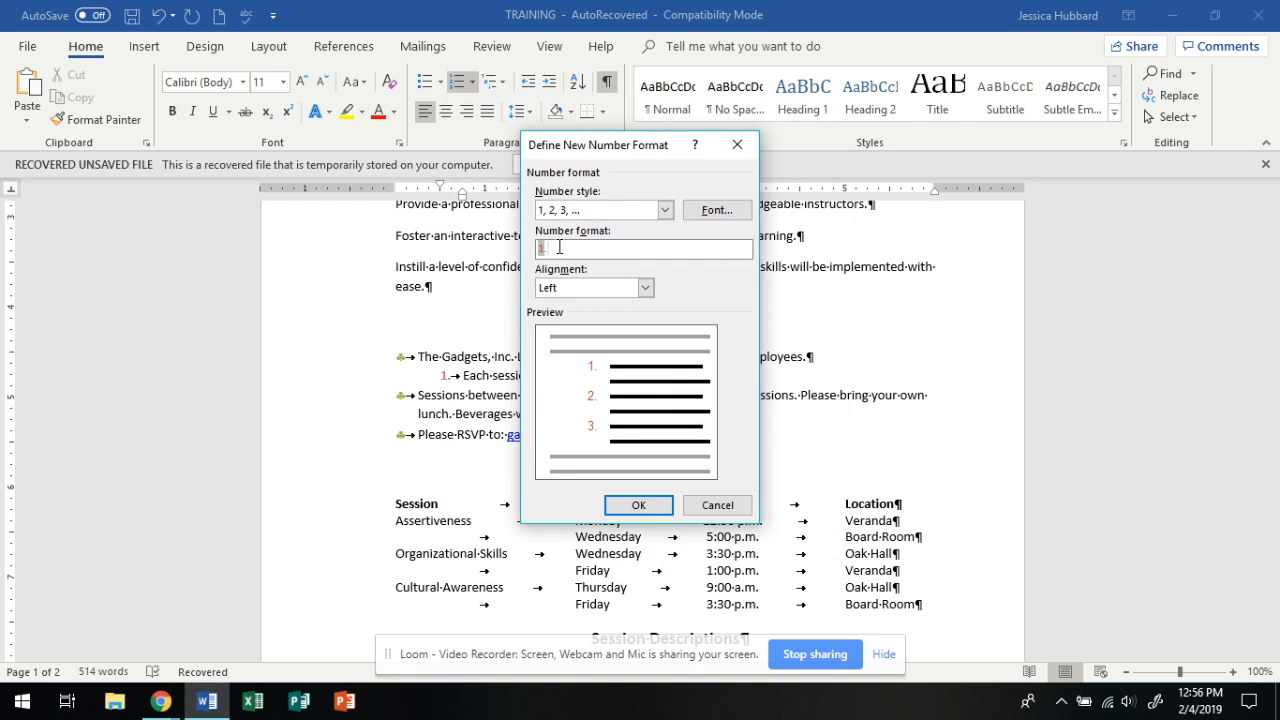
pyautogui.write('1.')
pyautogui.click(638, 506)
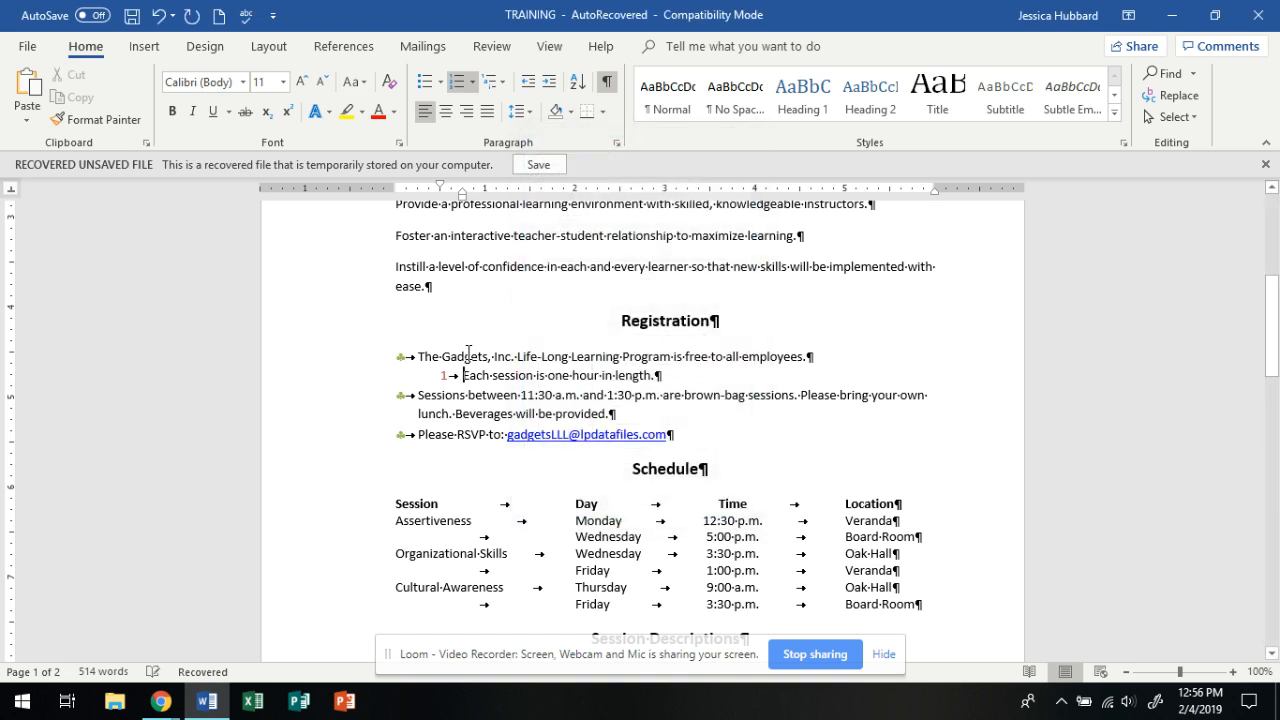
# Demote the RSVP line to a numbered sub-item and set its numbering value to 2.
pyautogui.click(418, 434)
pyautogui.press('Tab')
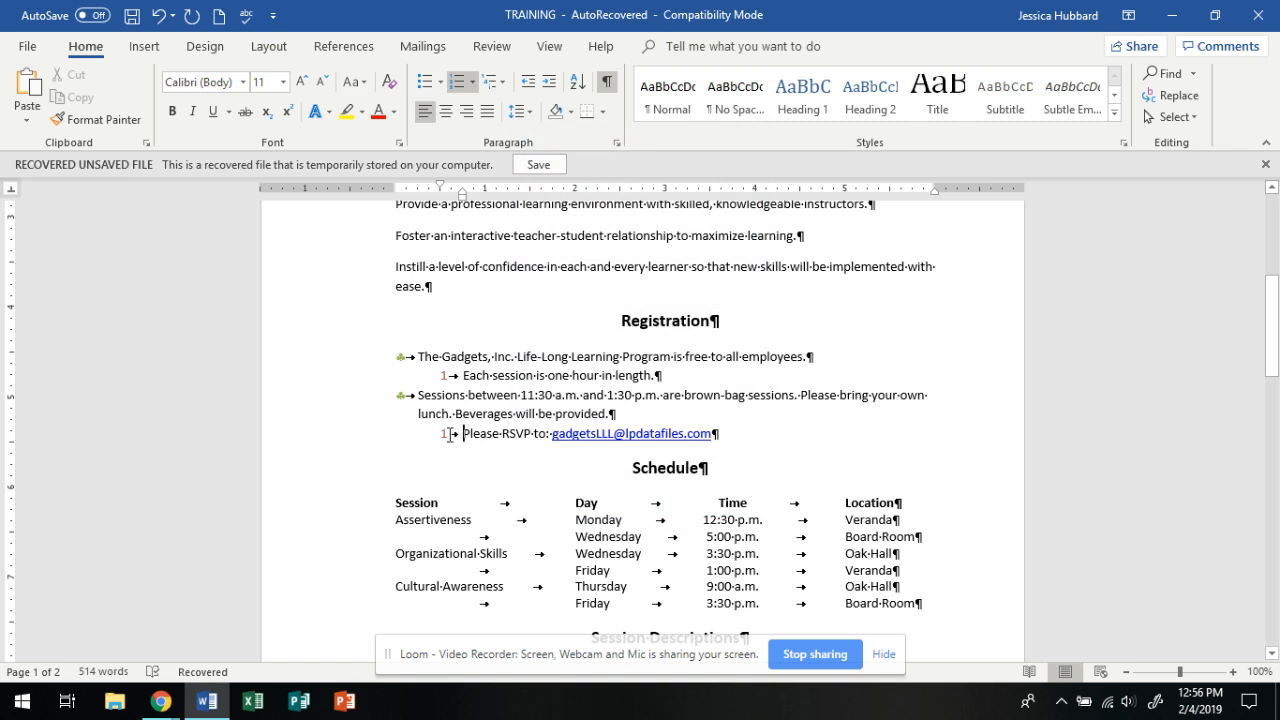
pyautogui.click(445, 434)
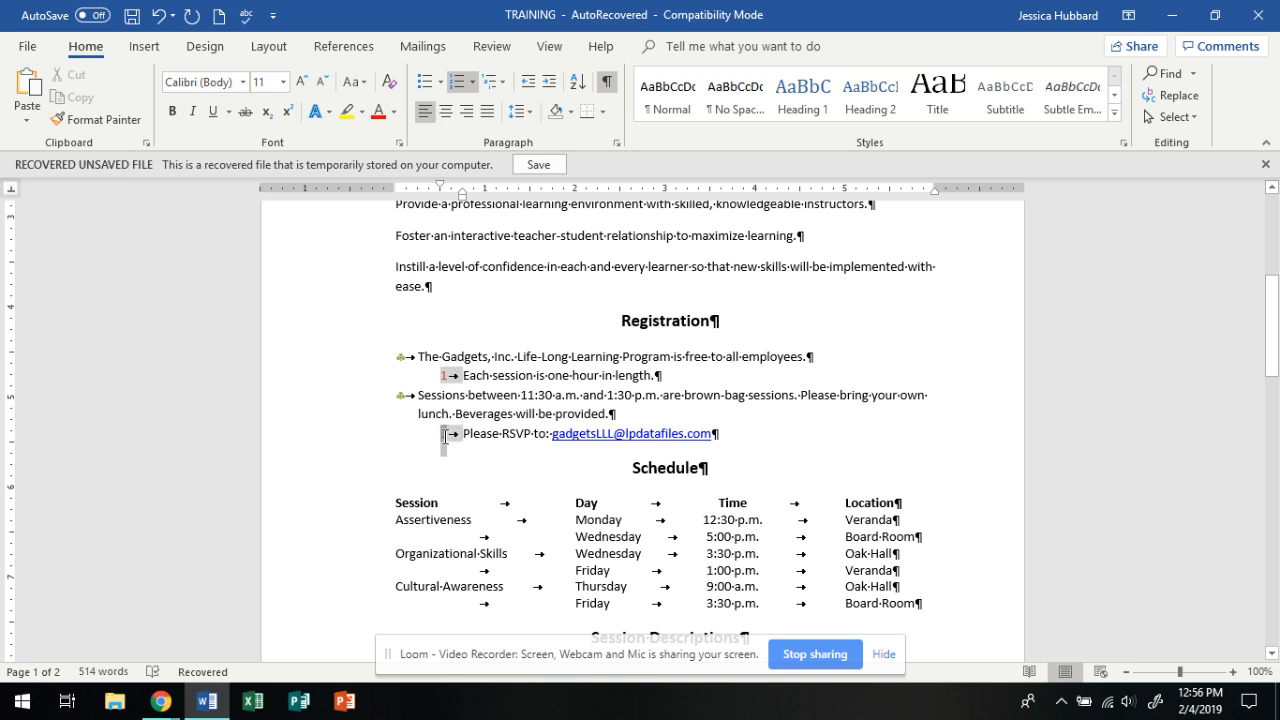
pyautogui.rightClick(445, 434)
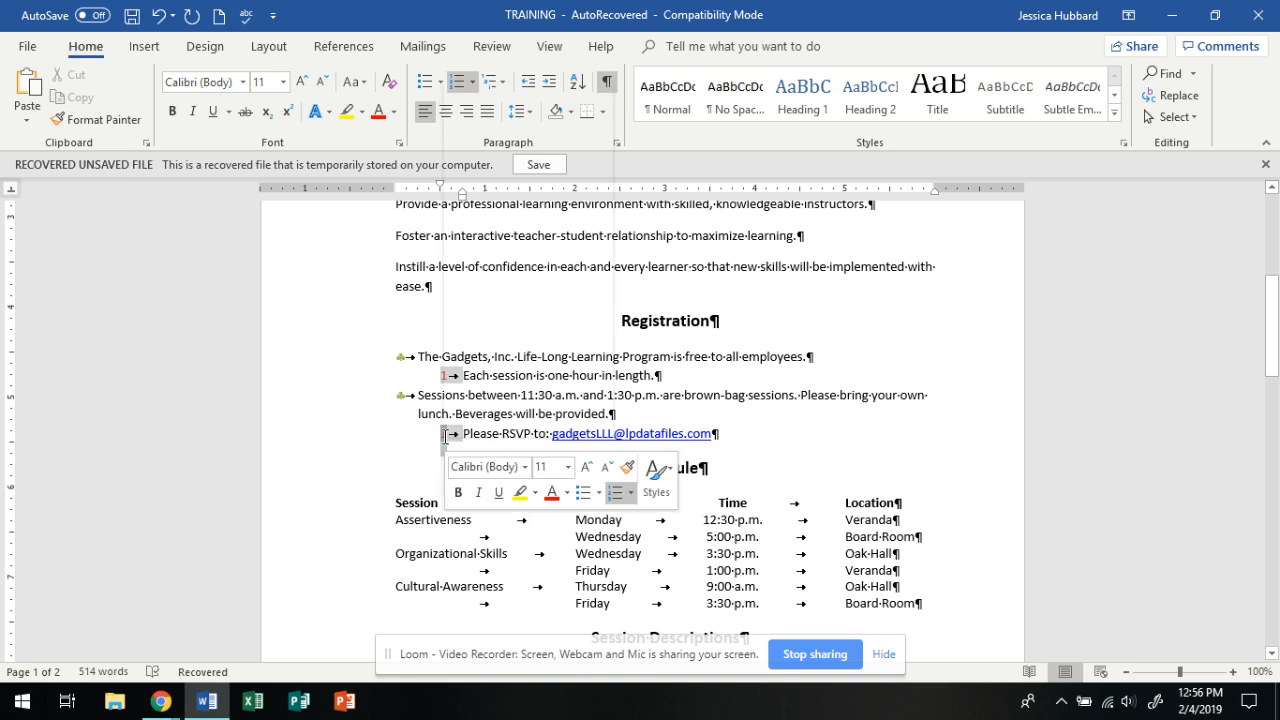
pyautogui.click(522, 238)
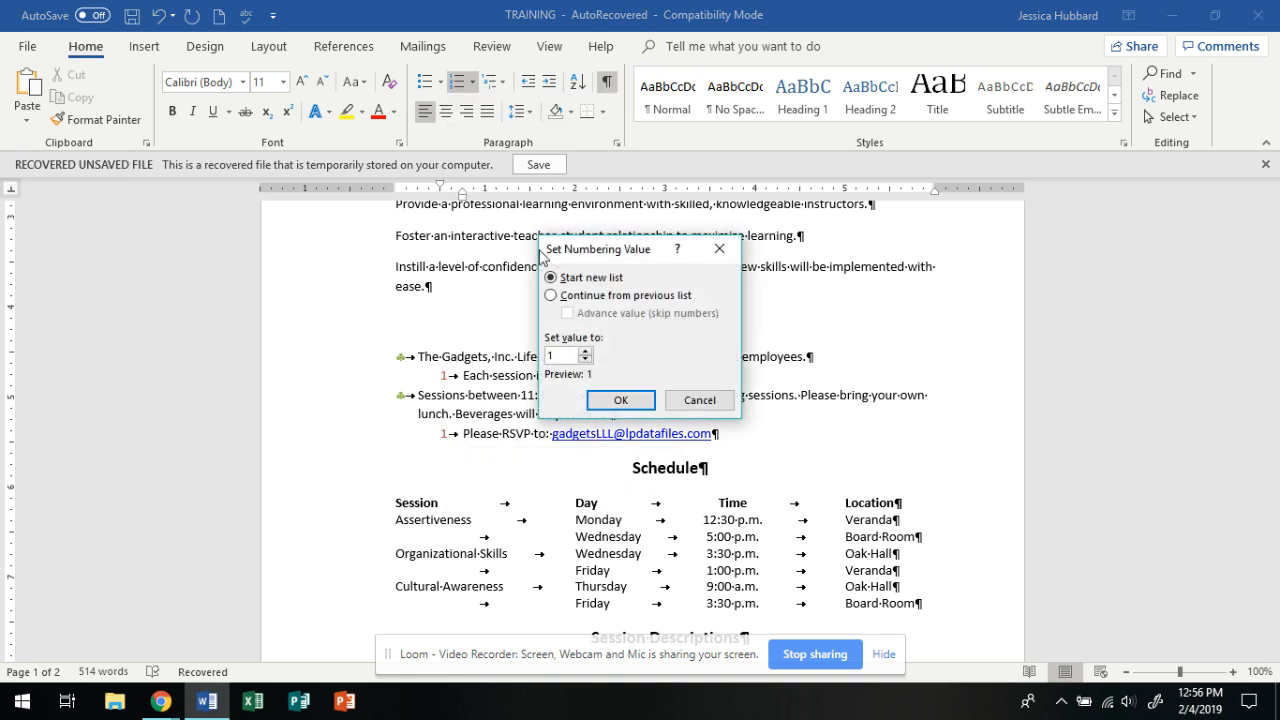
pyautogui.click(586, 357)
pyautogui.click(604, 403)
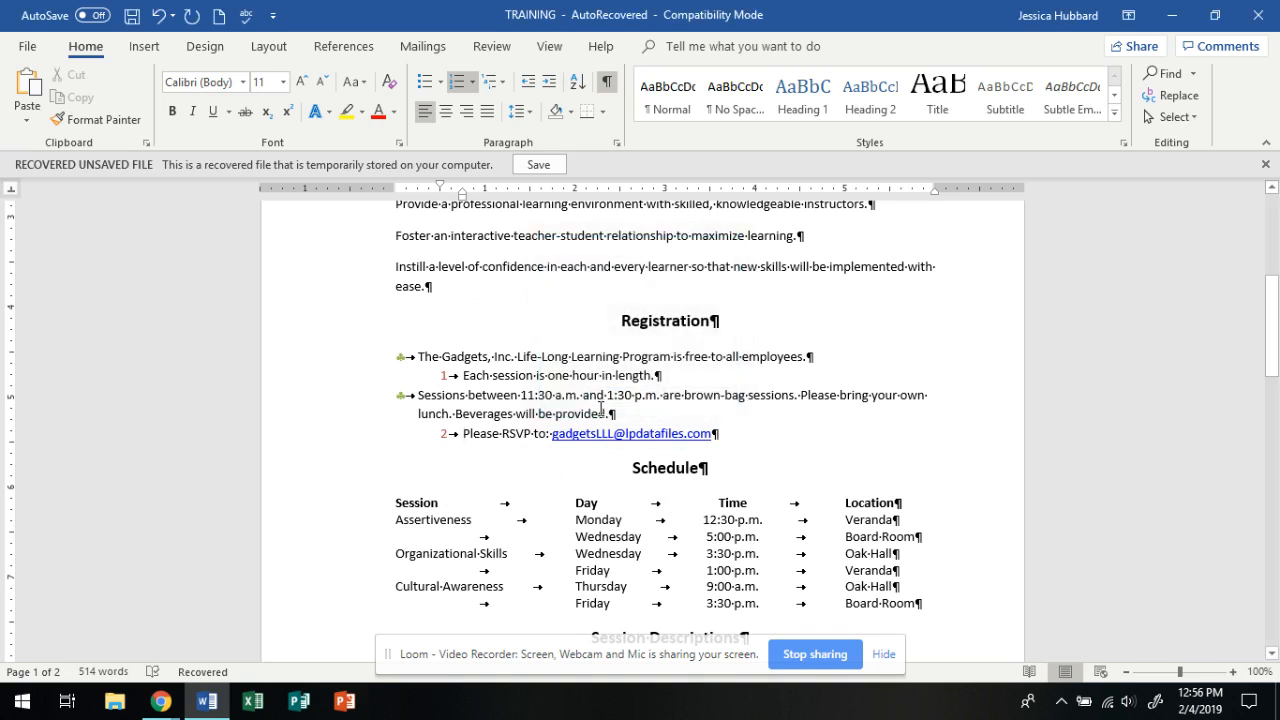